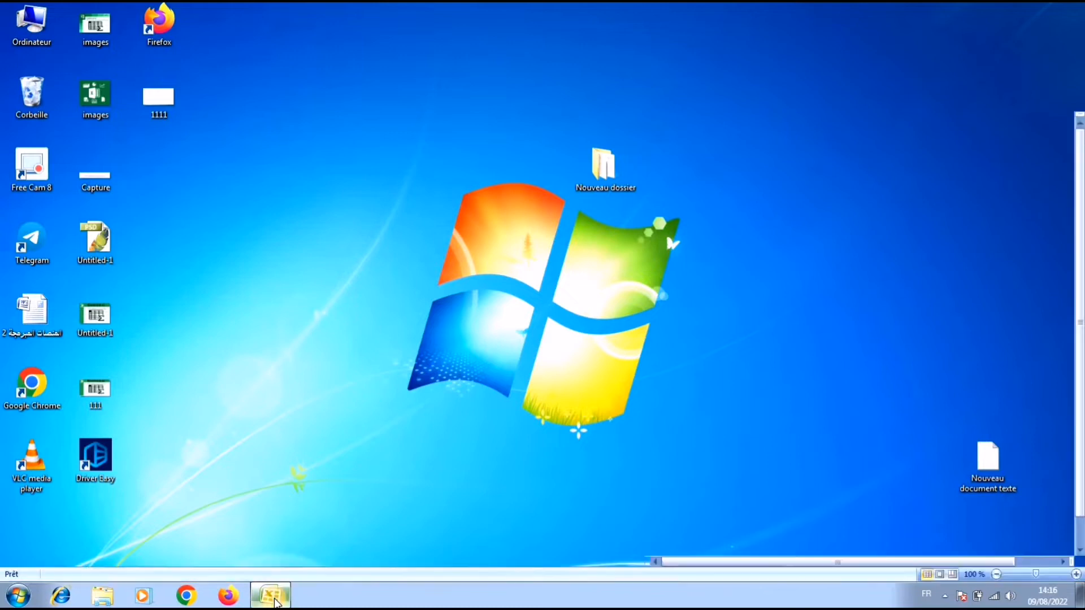
- Switch to the Excel workbook and examine the Points, Genre and Equipe data ranges on Feuil2
click(275, 599)
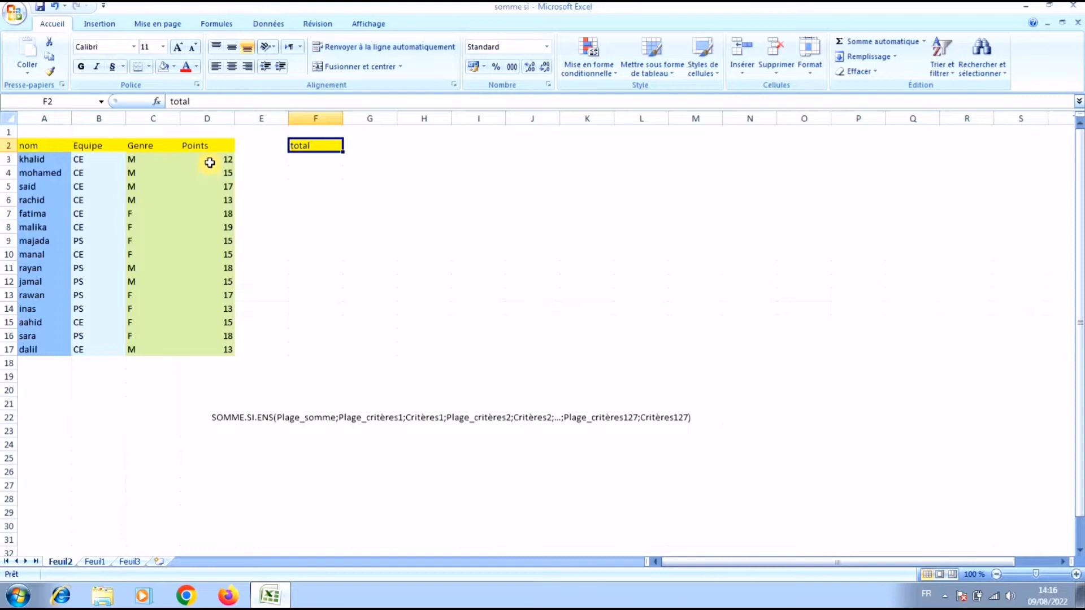
drag(211, 160, 228, 350)
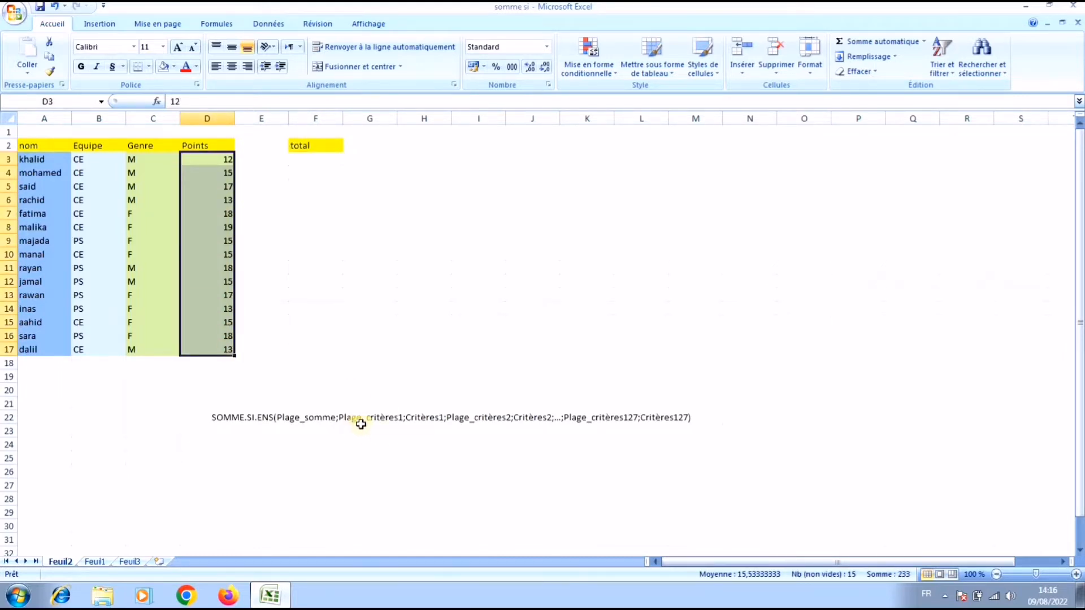
click(146, 146)
drag(149, 210, 153, 346)
drag(89, 160, 94, 349)
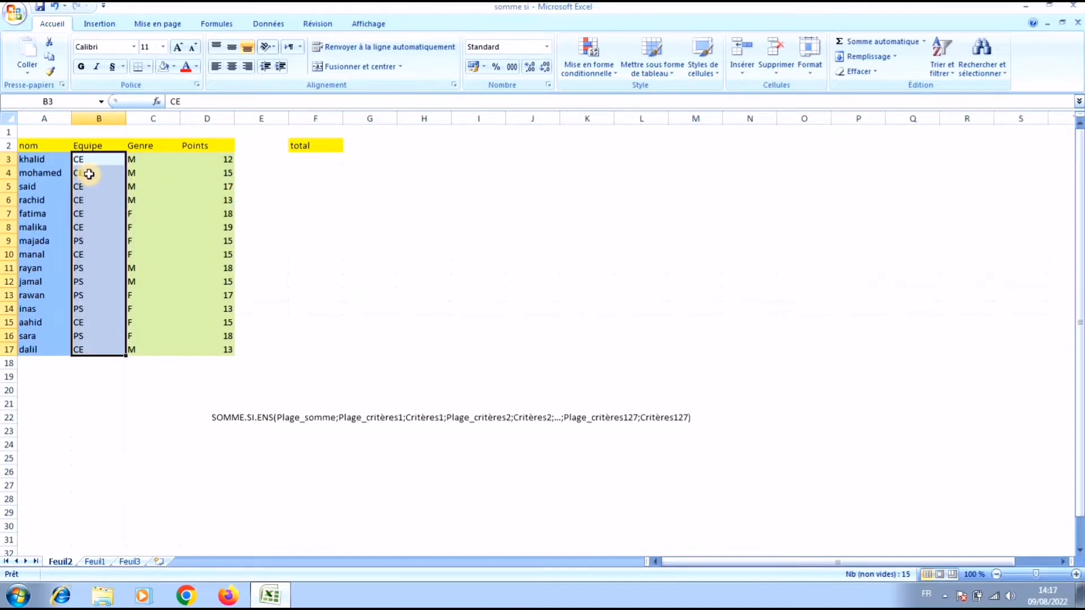
- Start a SOMME.SI.ENS formula in F3, below the total heading, with the points range D3:D17 as the sum range
click(303, 164)
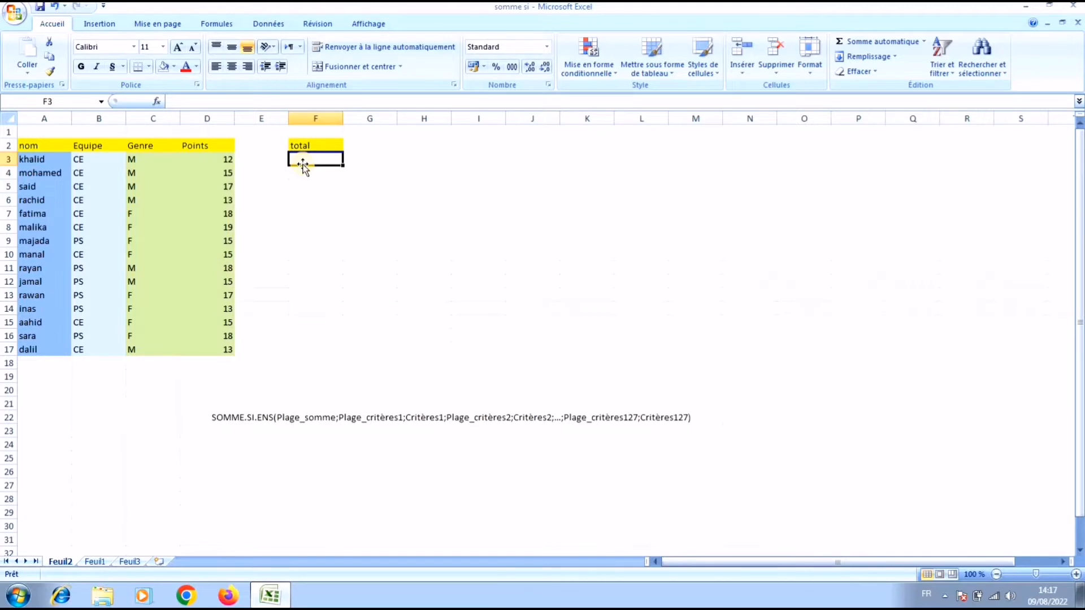
text(=som)
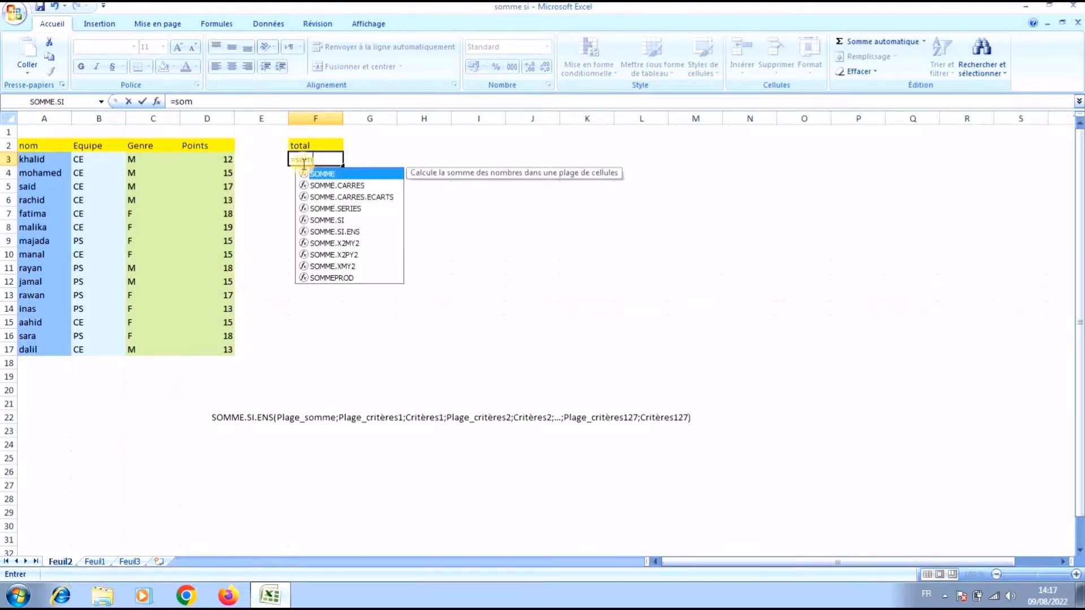
click(341, 235)
double_click(341, 235)
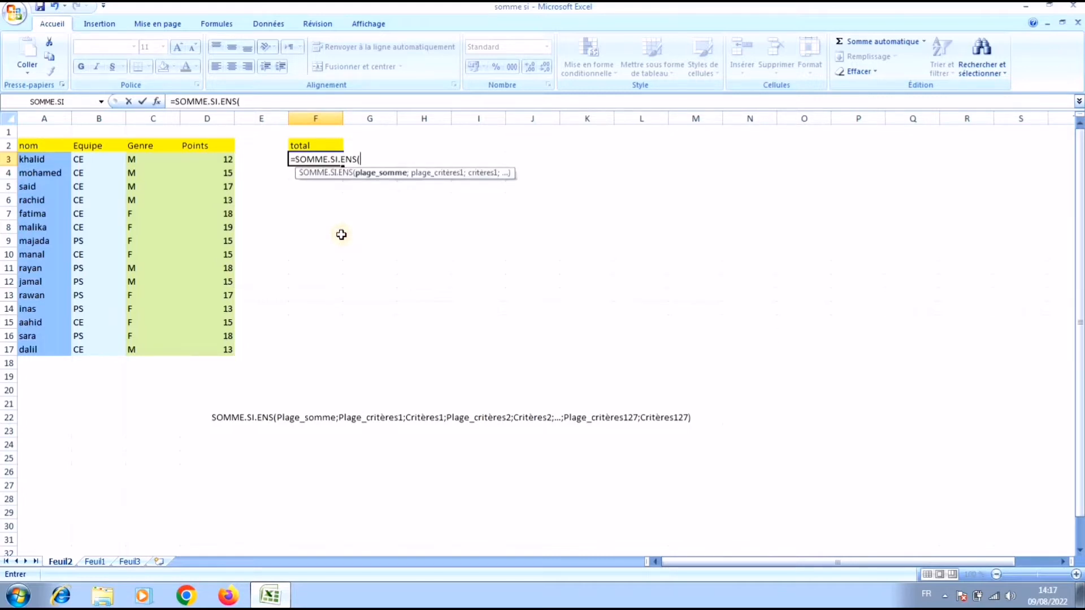
drag(225, 162, 215, 343)
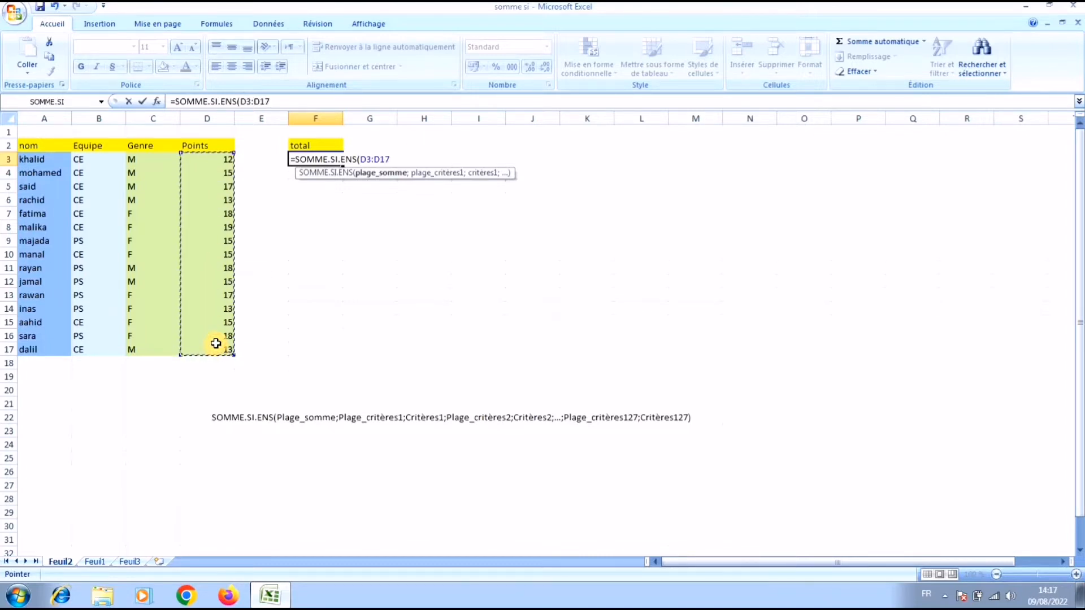
text(;)
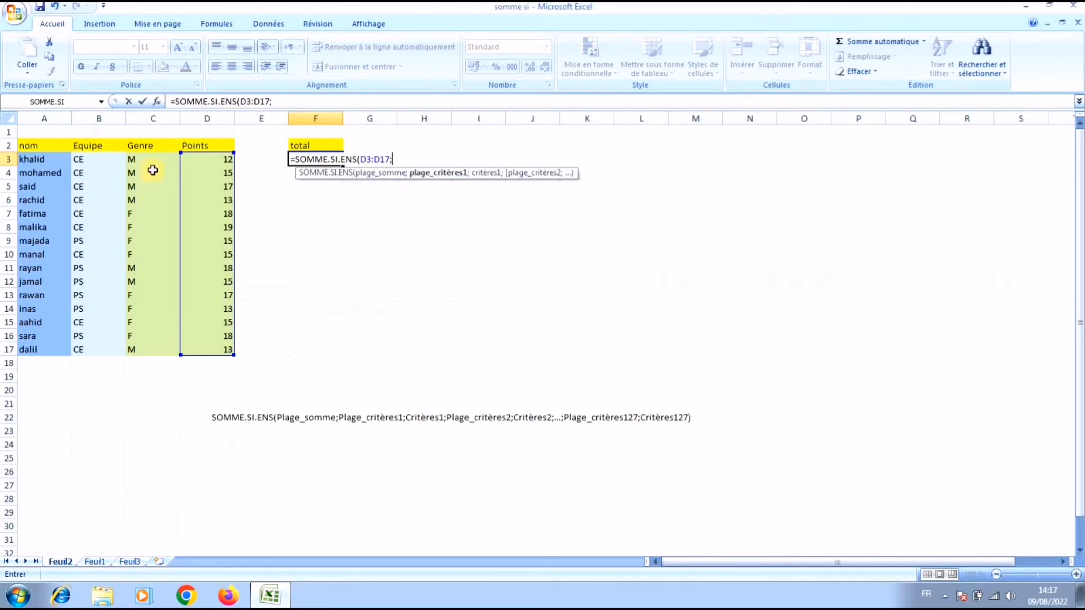
- Add the Genre range C3:C17 as the formula's first criteria range, with "m" as its criterion
drag(148, 157, 129, 347)
click(129, 347)
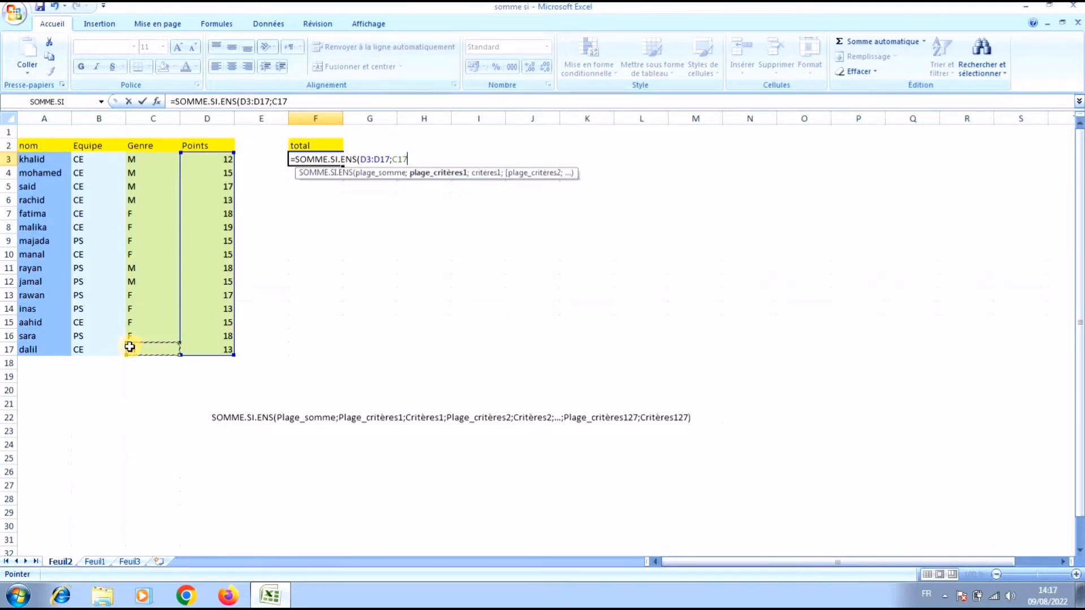
key(BackSpace)
key(BackSpace)
key(BackSpace)
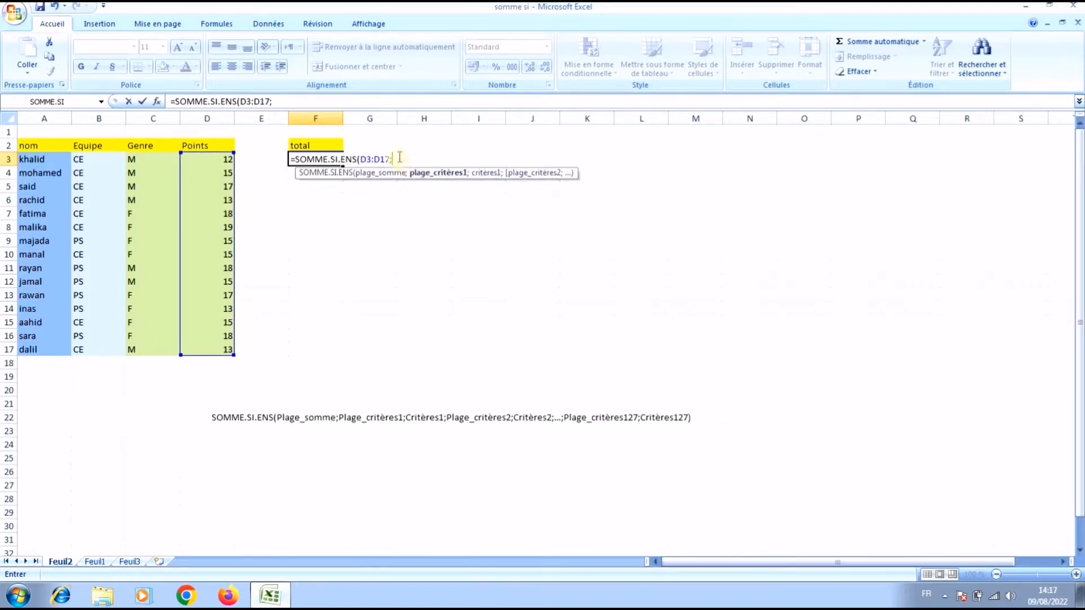
drag(151, 160, 154, 345)
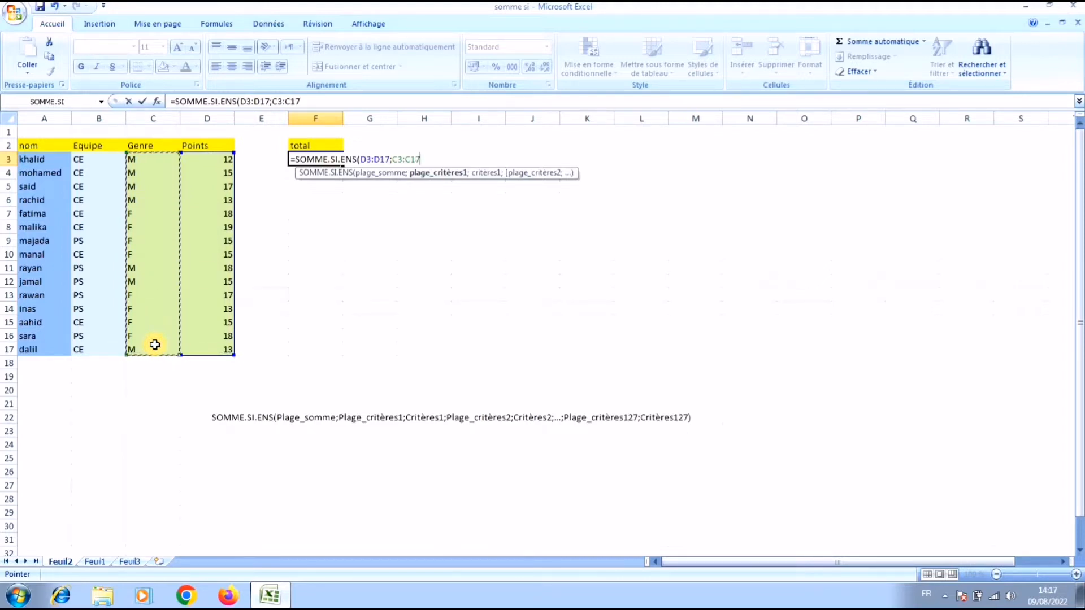
text(;)
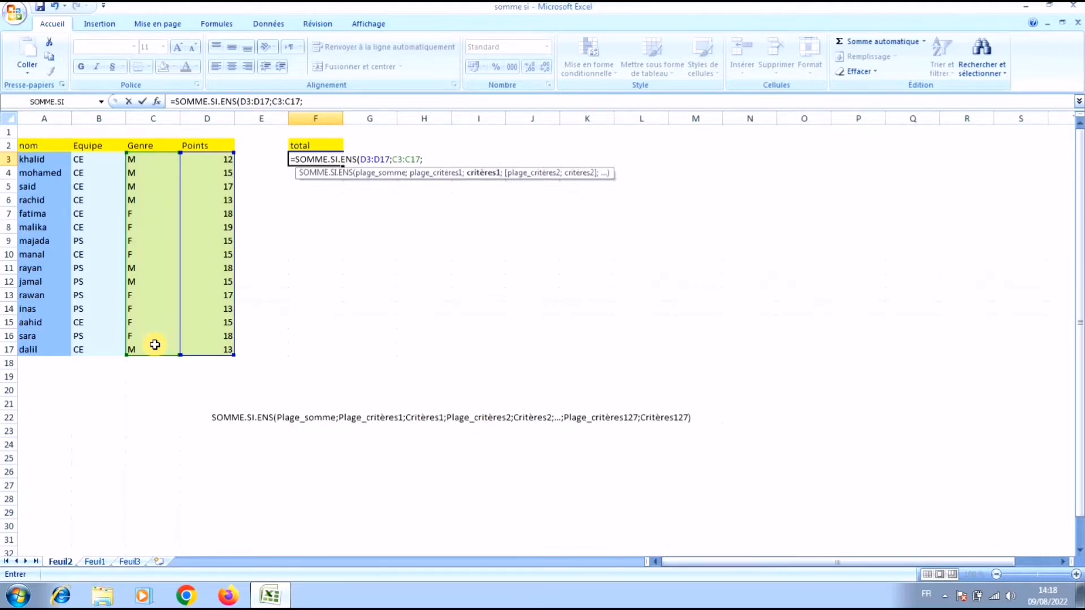
text(")
text(m";)
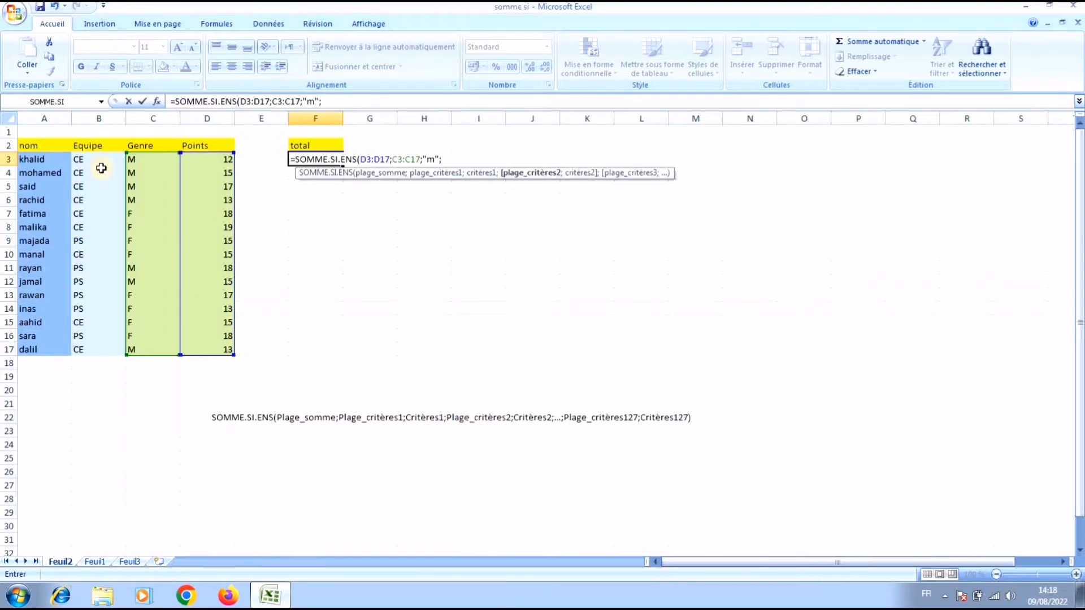
- Add the Equipe range B3:B17 with the criterion "CE" and complete the formula in F3
drag(100, 168, 96, 352)
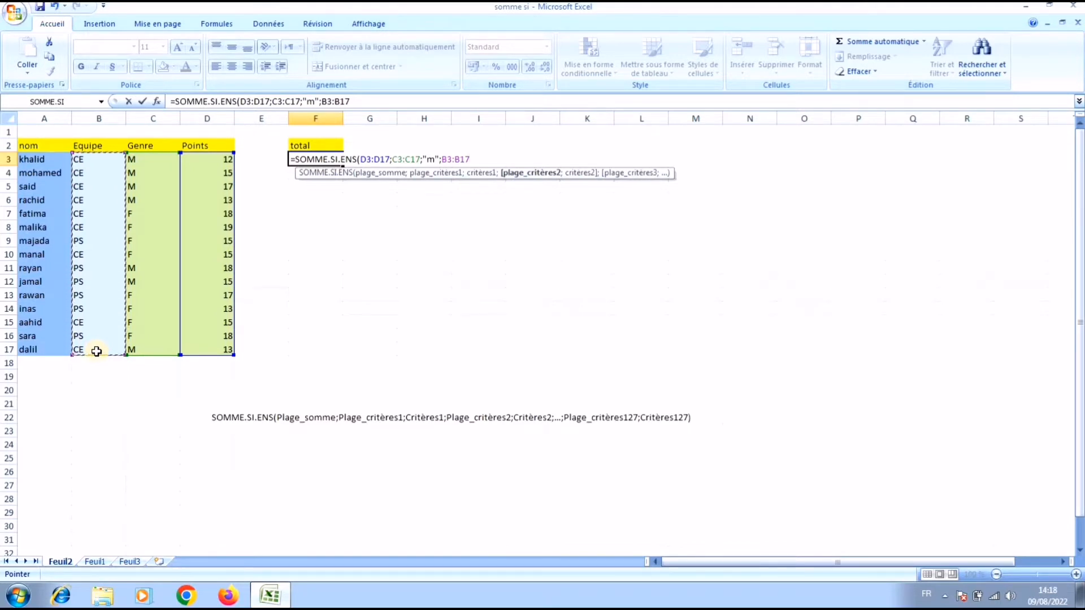
text(;)
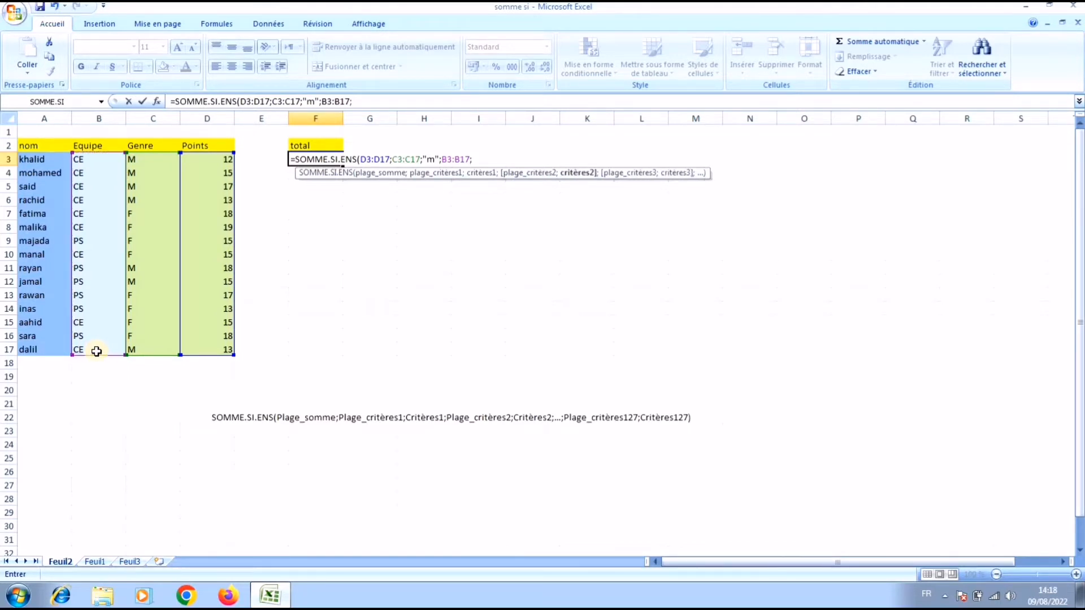
text("CE")
key(Return)
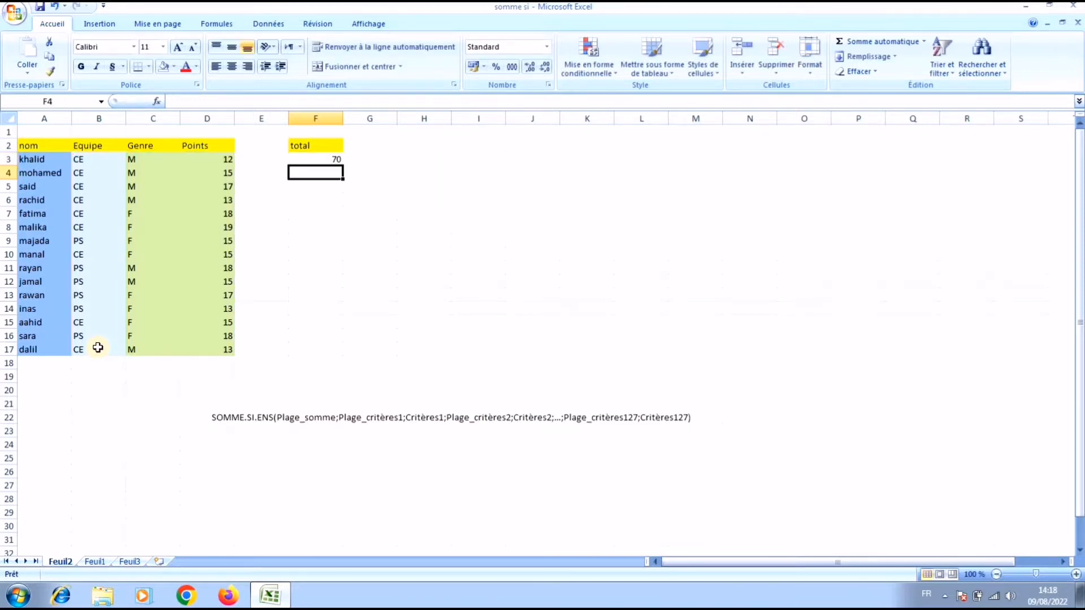
- Change the Equipe criterion in F3's formula to "ps"
click(331, 158)
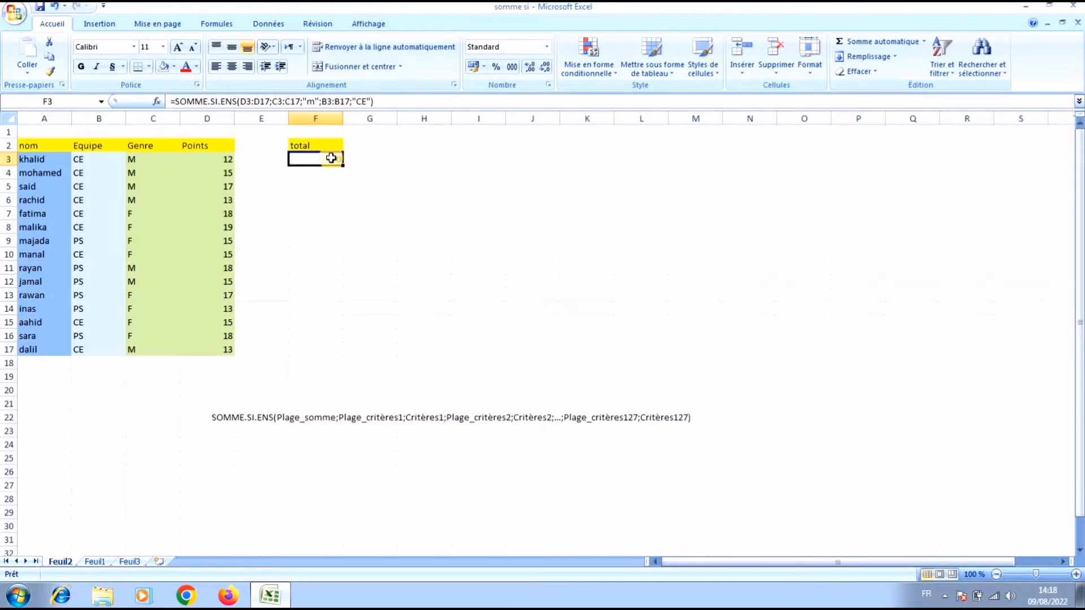
click(365, 102)
double_click(363, 101)
text(ps)
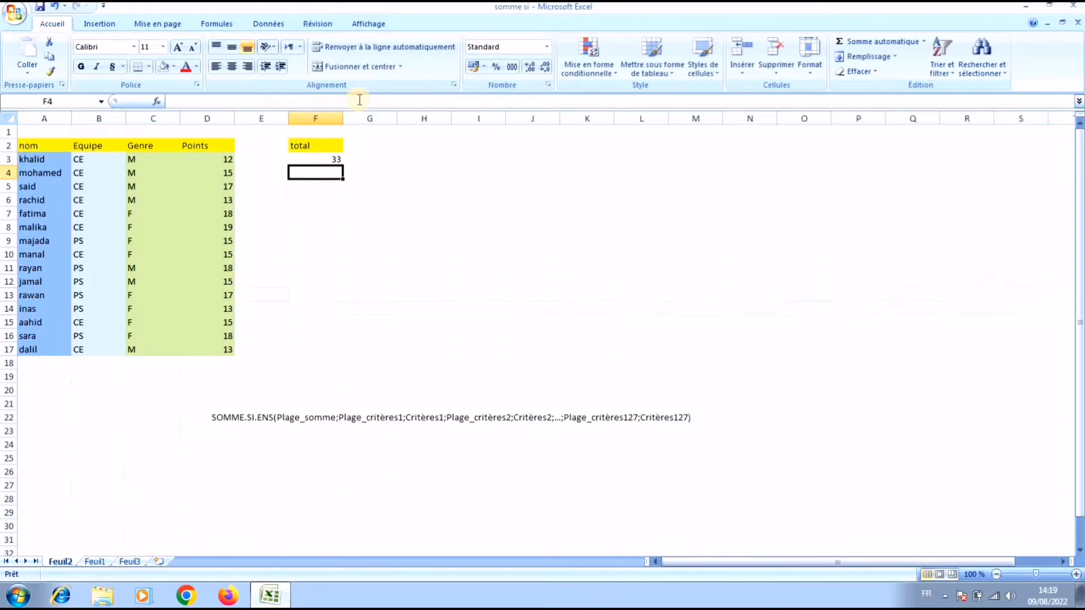
- Change the Genre criterion in F3's formula to "f"
click(326, 161)
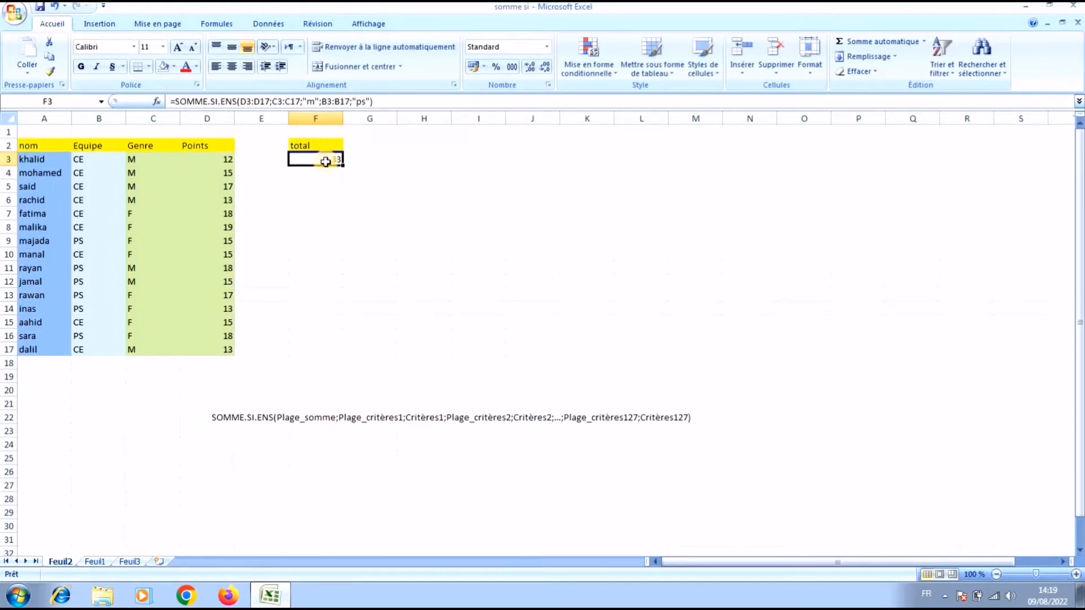
click(314, 102)
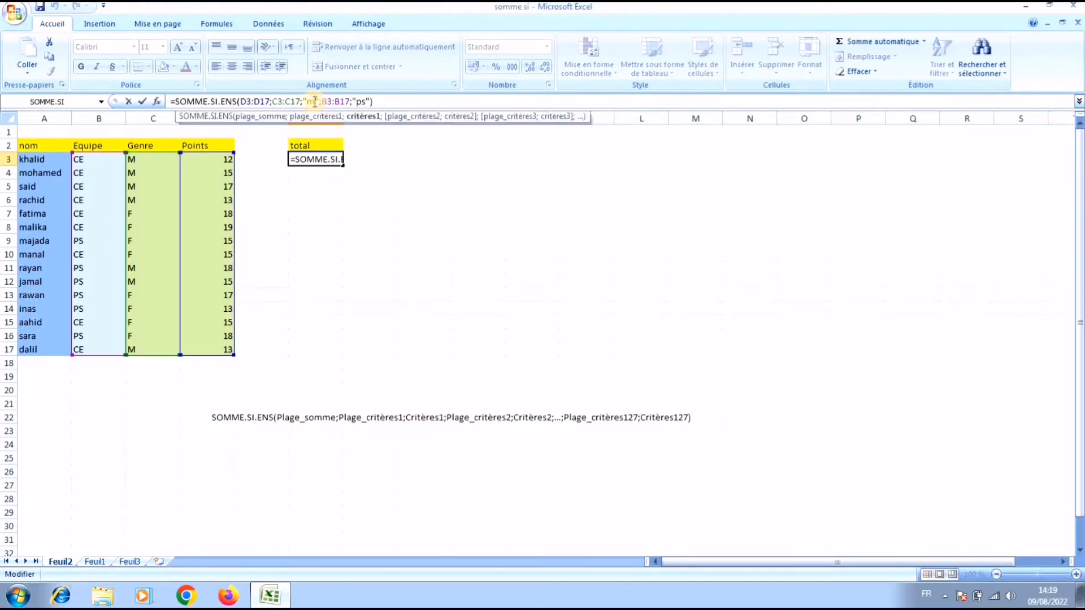
key(BackSpace)
text(f)
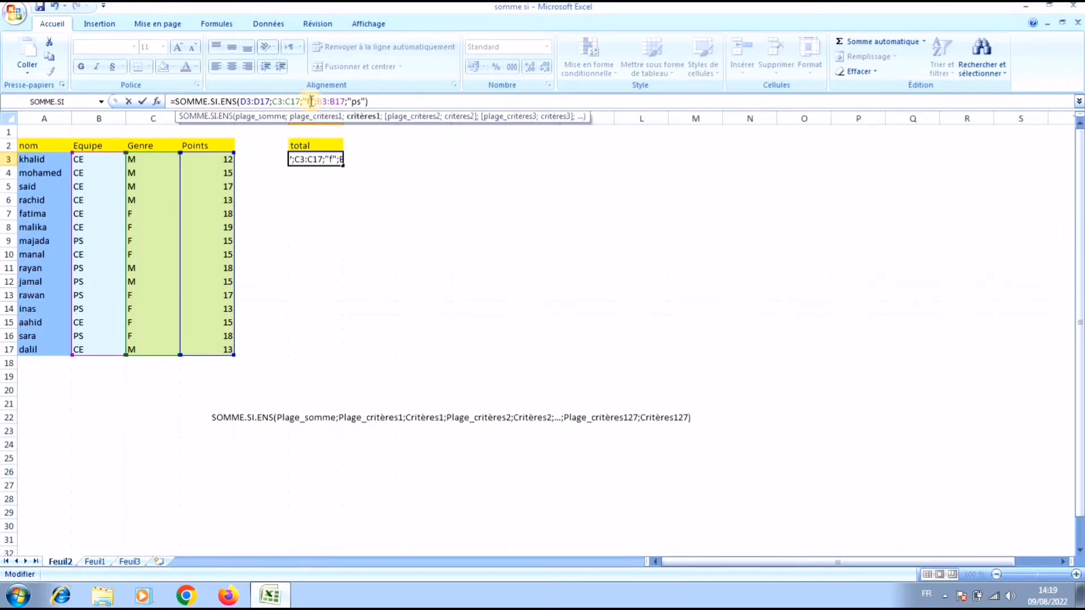
key(Return)
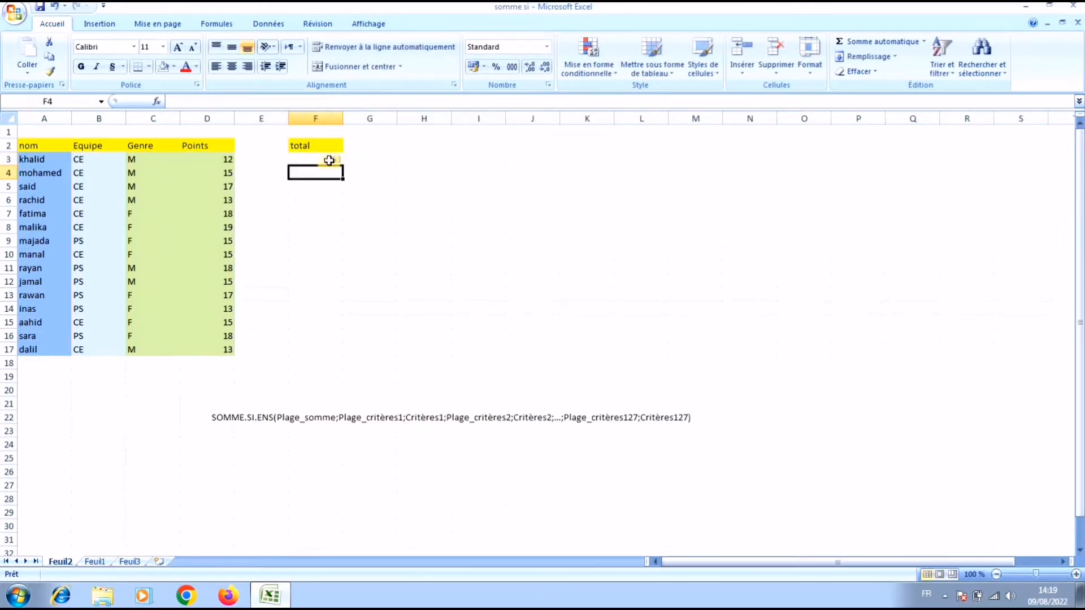
- Set the Equipe criterion in F3's formula to "ce" and reopen the formula for review
click(338, 161)
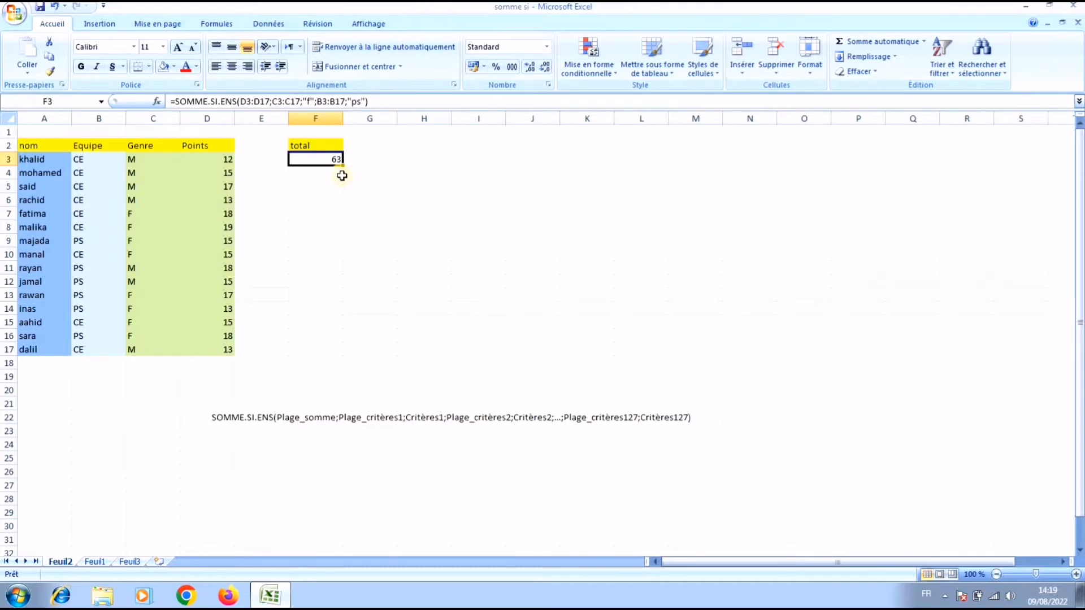
click(360, 103)
double_click(358, 103)
text(ce)
key(Return)
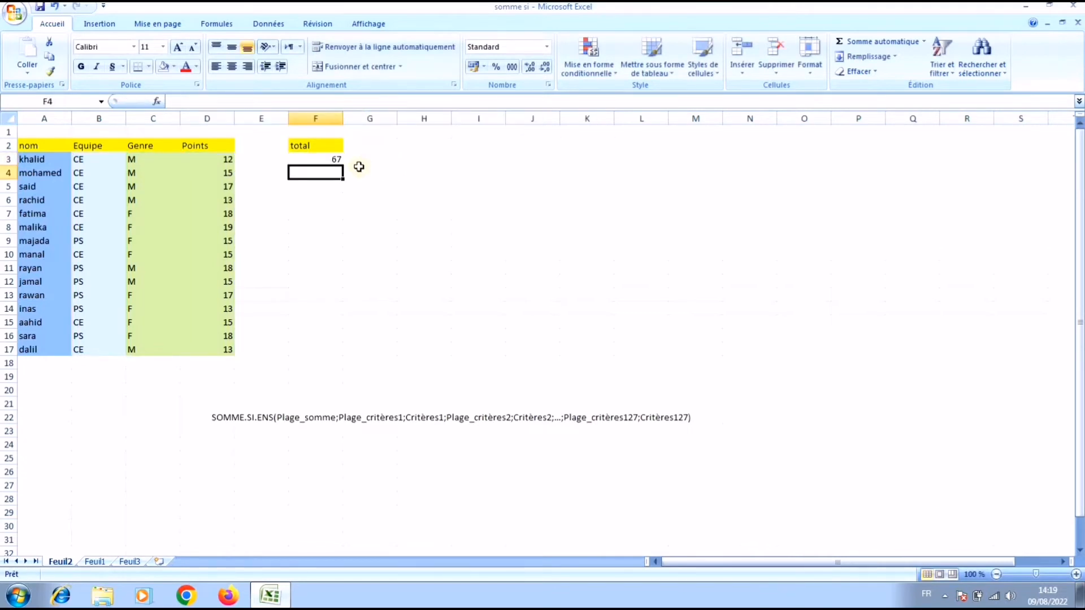
click(331, 159)
click(379, 103)
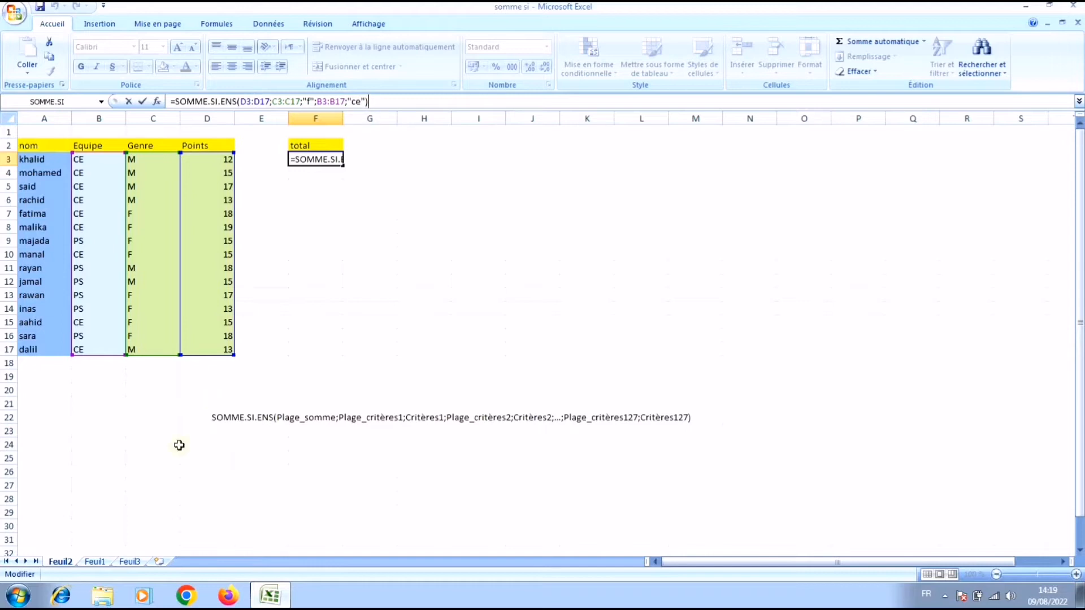
- Open the Feuil1 sheet and examine the empty summary table of sales amounts by month and seller in E1:H3
click(94, 562)
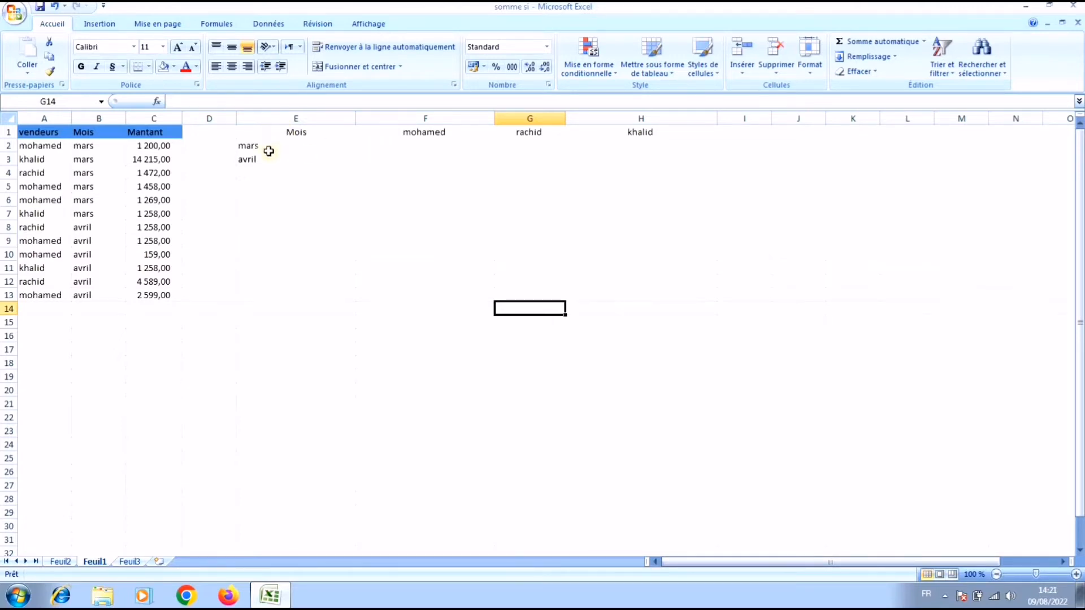
click(265, 148)
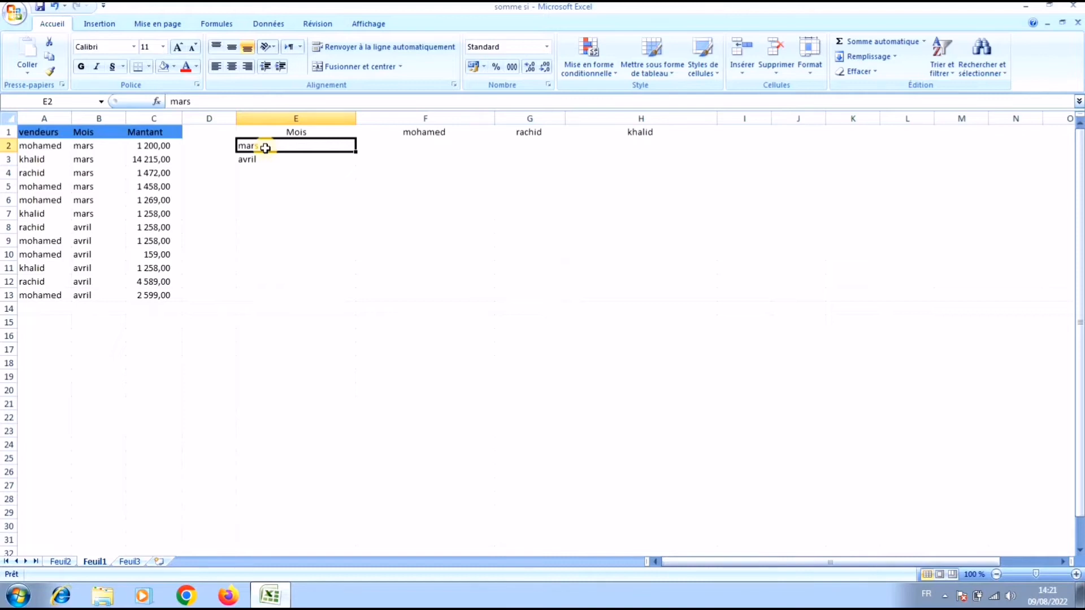
click(377, 149)
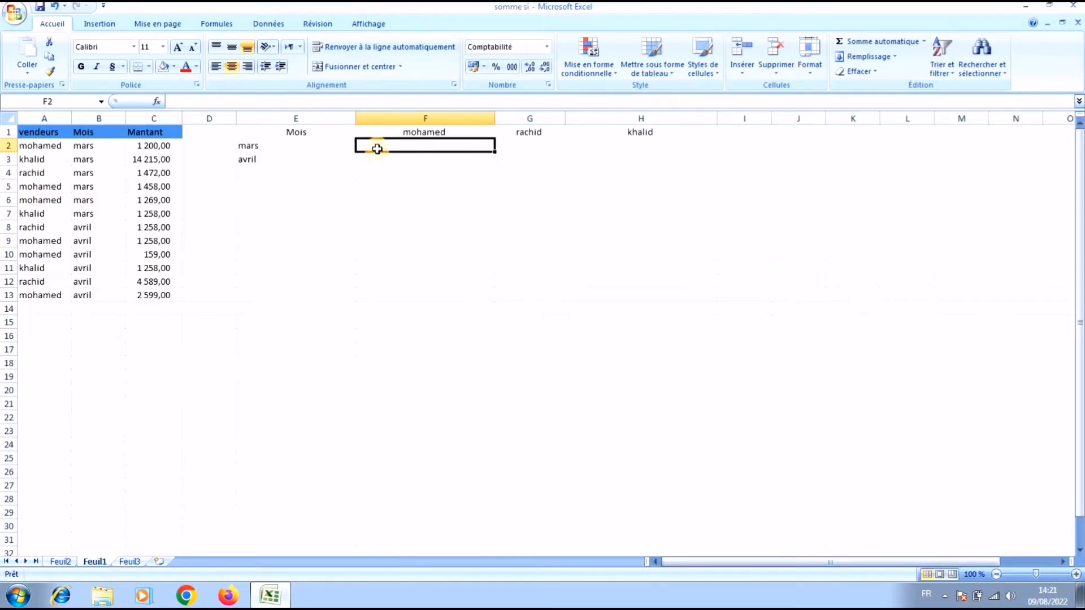
click(319, 156)
click(316, 146)
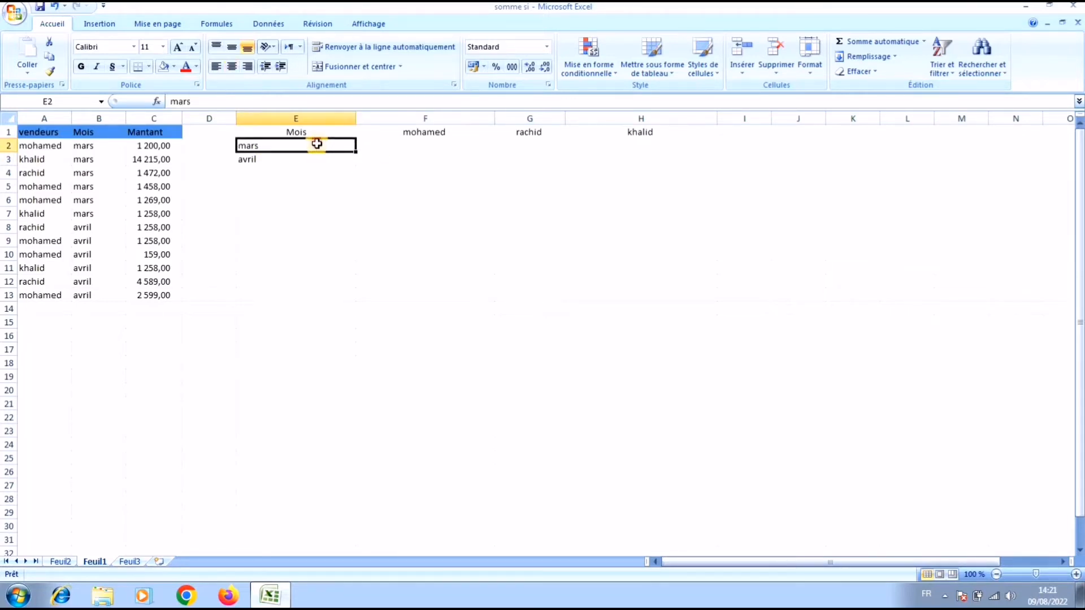
click(519, 144)
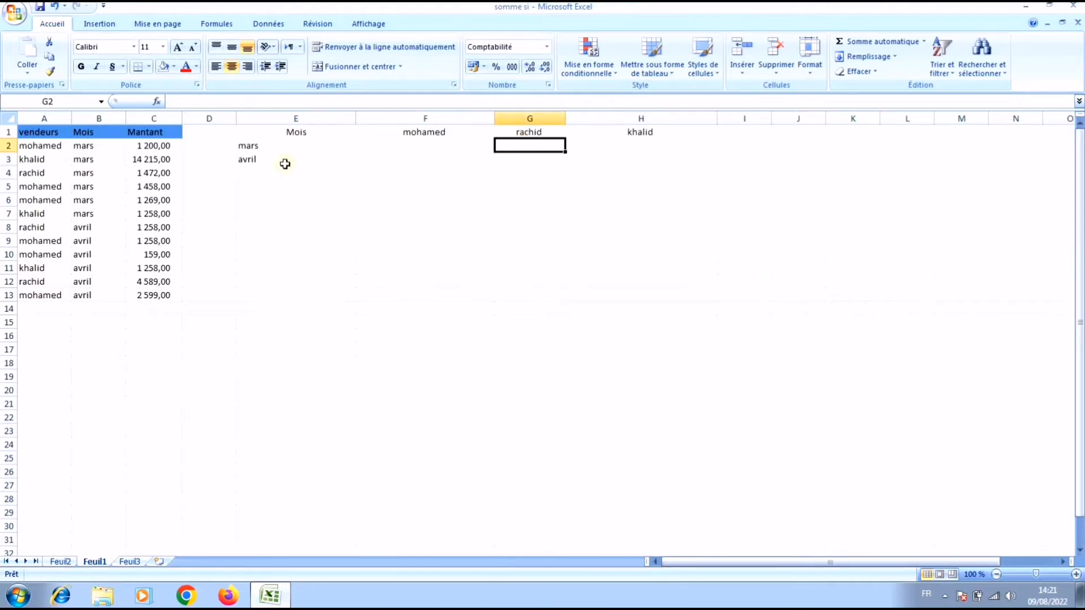
click(276, 146)
click(598, 146)
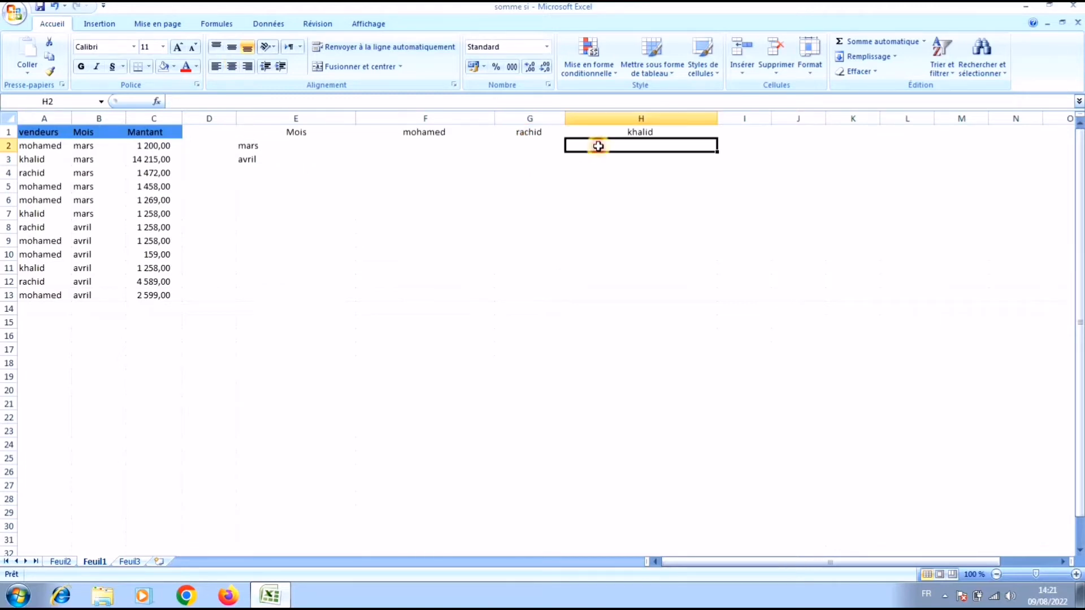
click(315, 142)
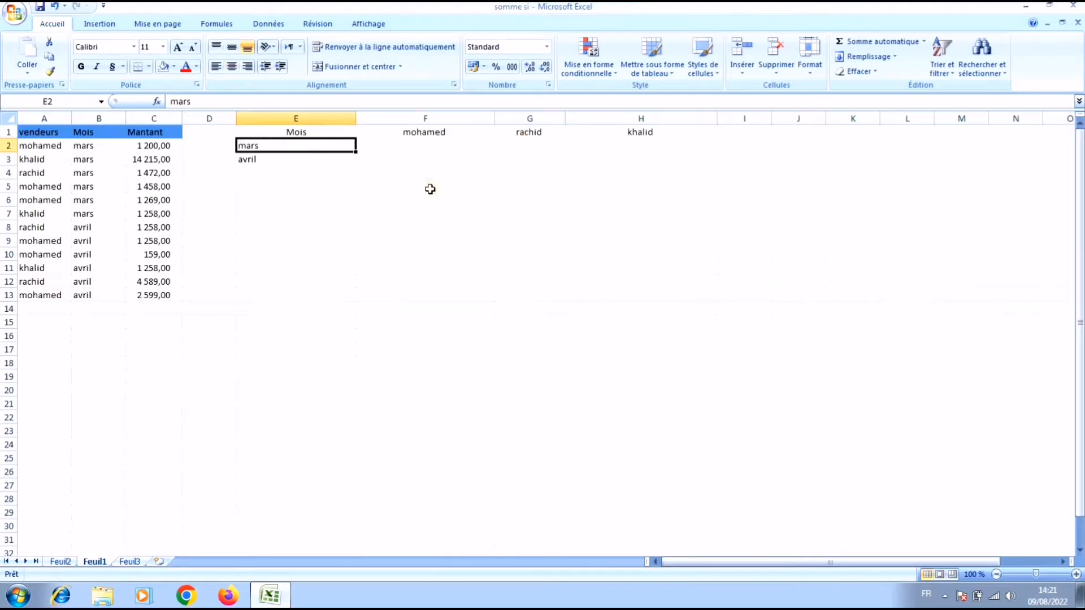
click(418, 157)
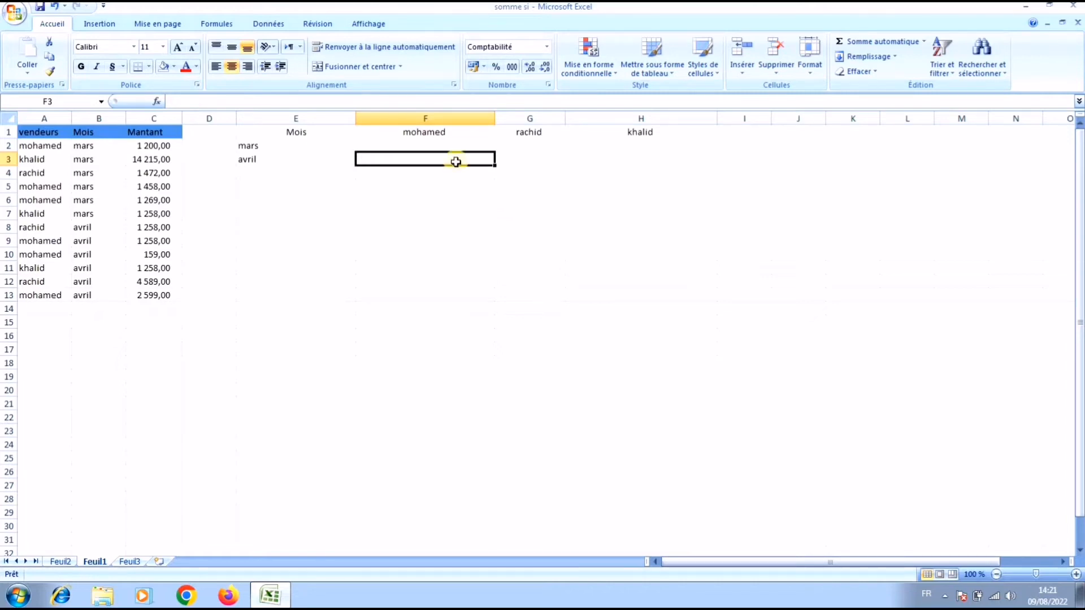
click(375, 146)
click(295, 148)
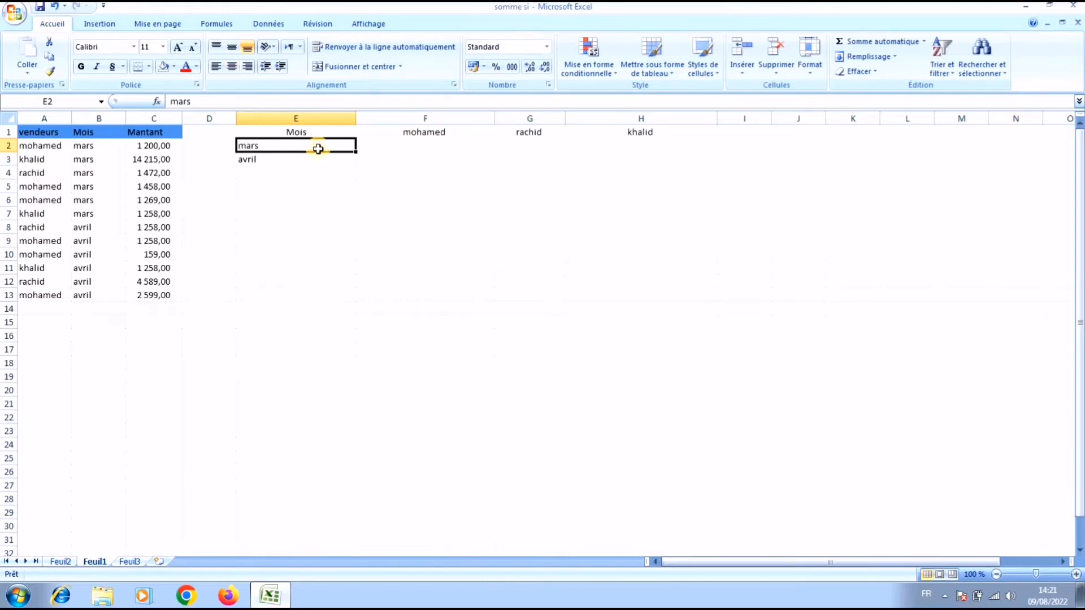
click(413, 146)
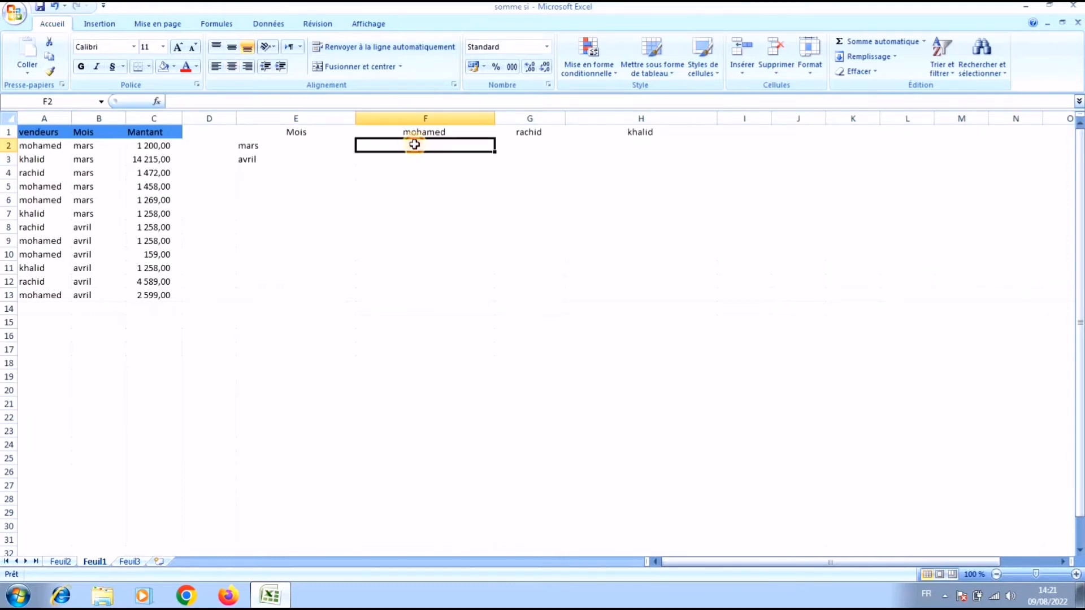
- Go through the empty result cells in F2:H3 for mars and avril under each seller
click(514, 145)
click(590, 148)
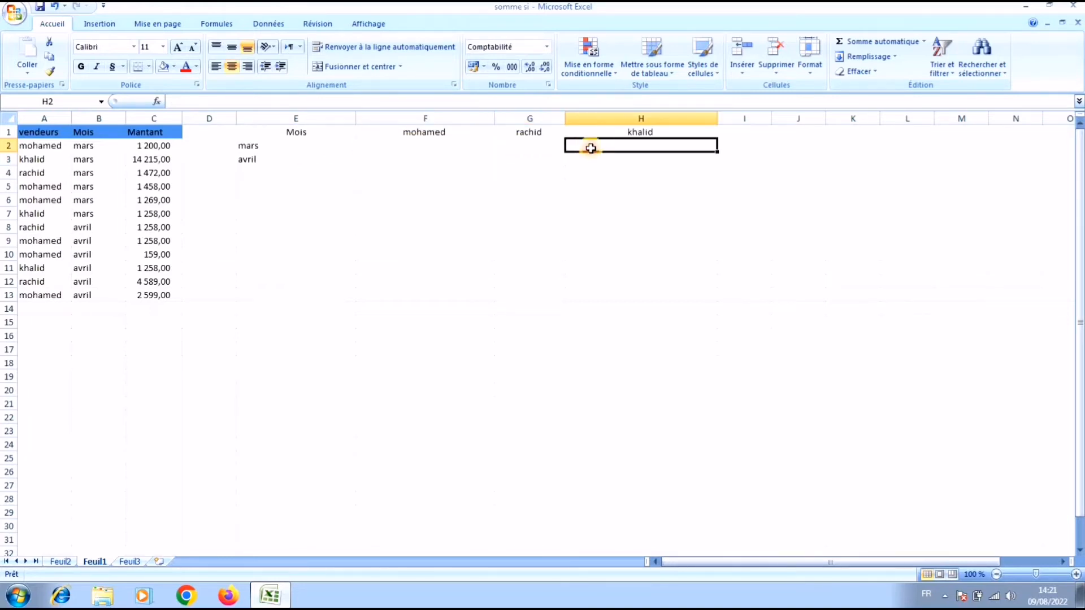
click(391, 163)
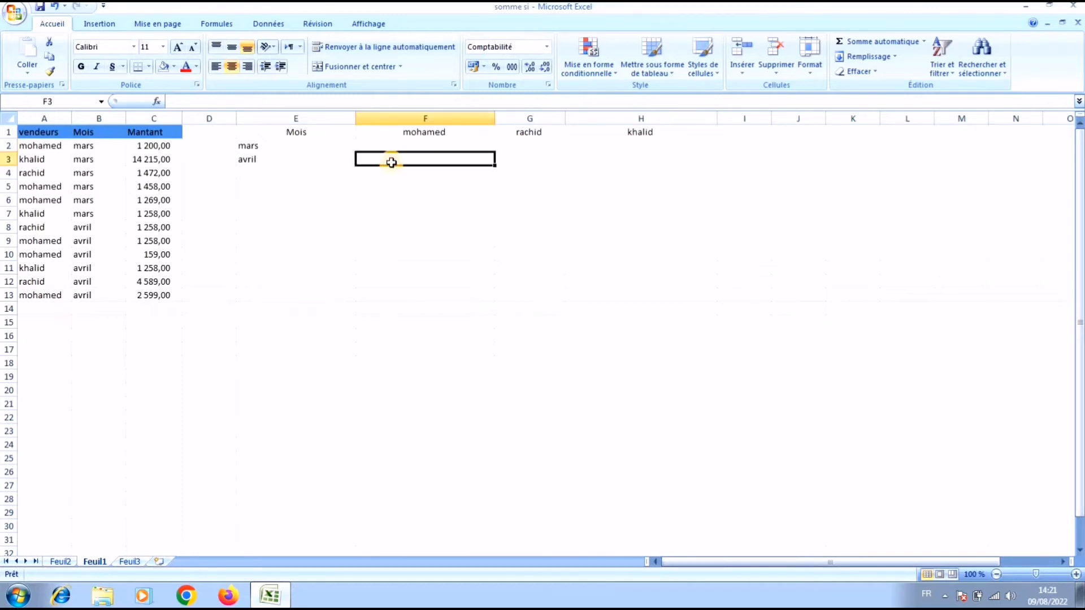
click(515, 159)
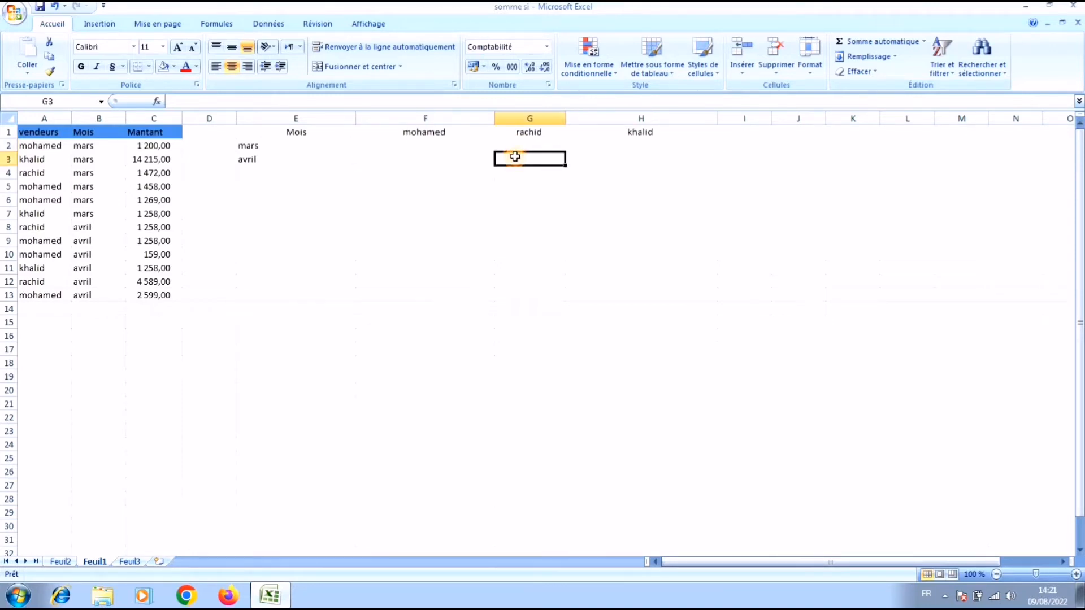
click(589, 164)
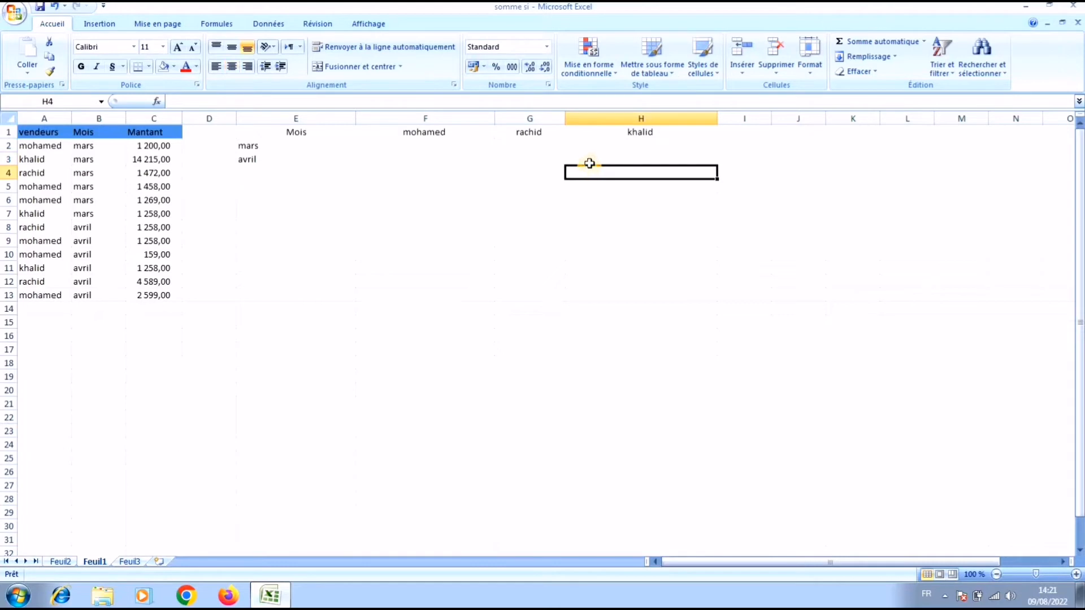
click(382, 144)
click(333, 145)
click(364, 159)
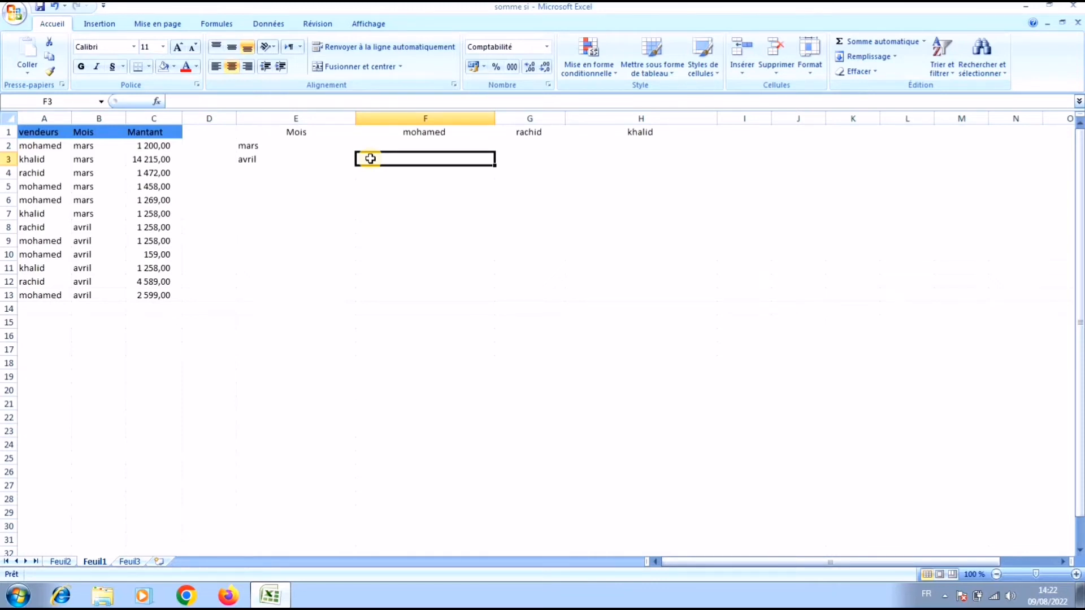
- Start a SOMME.SI.ENS formula in F2 with the Mantant amounts as the absolute sum range $C$2:$C$13
click(383, 146)
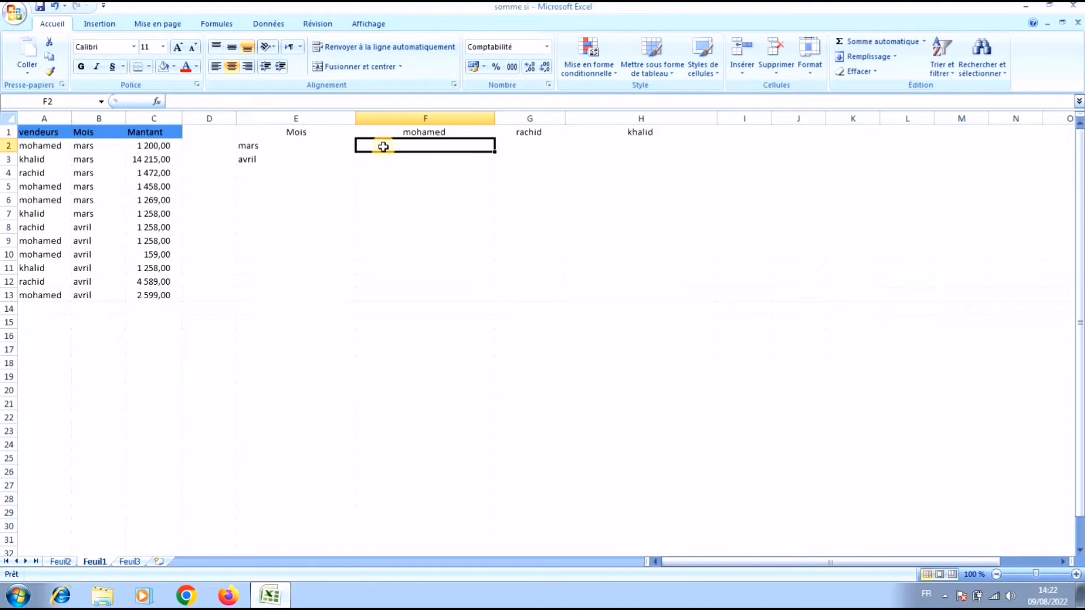
text(=somm)
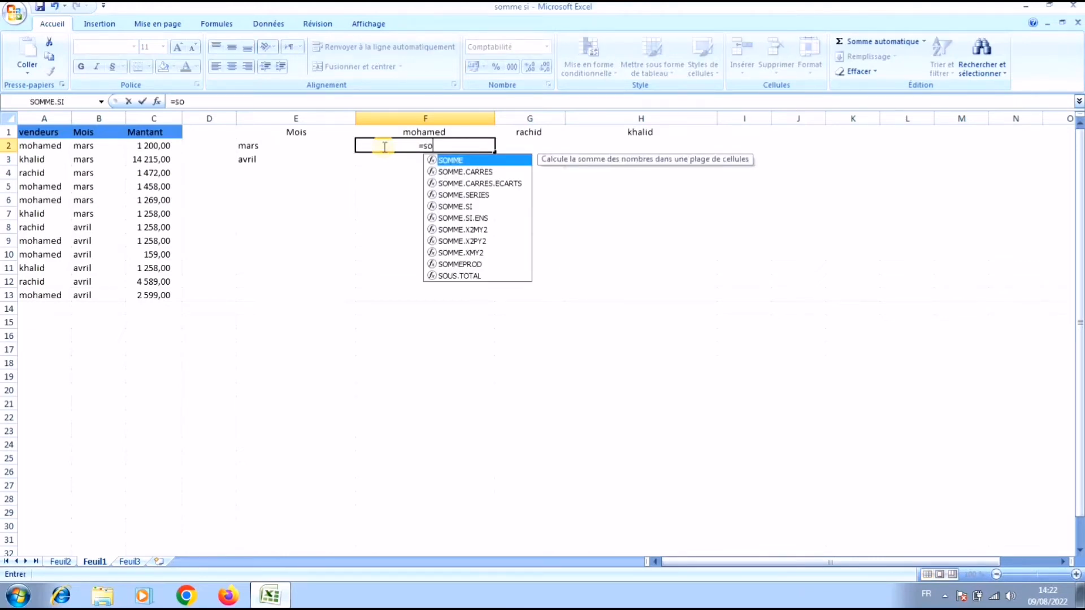
double_click(451, 215)
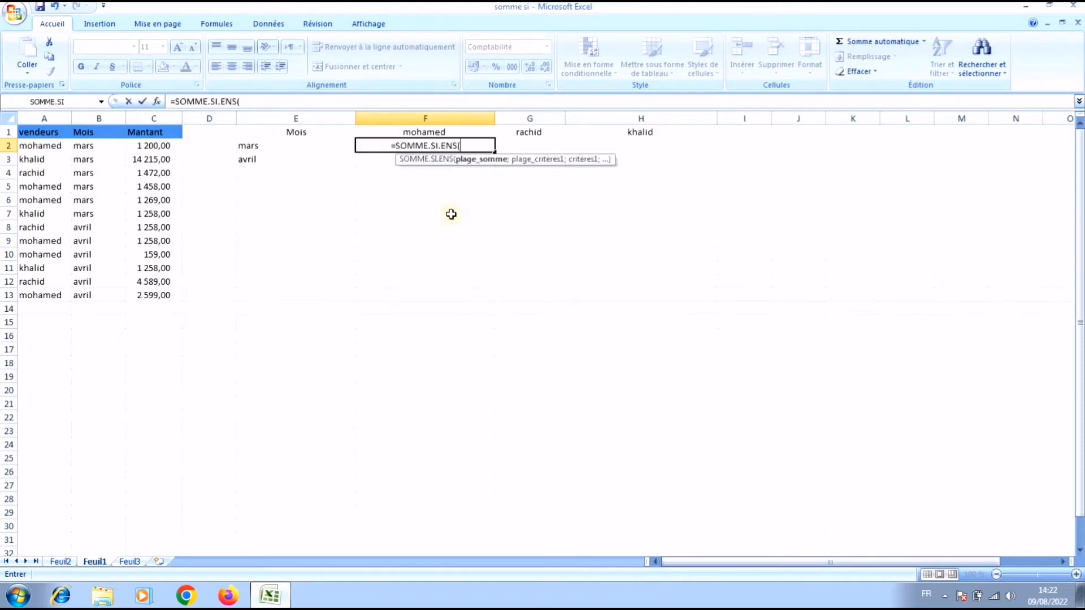
drag(165, 147, 168, 294)
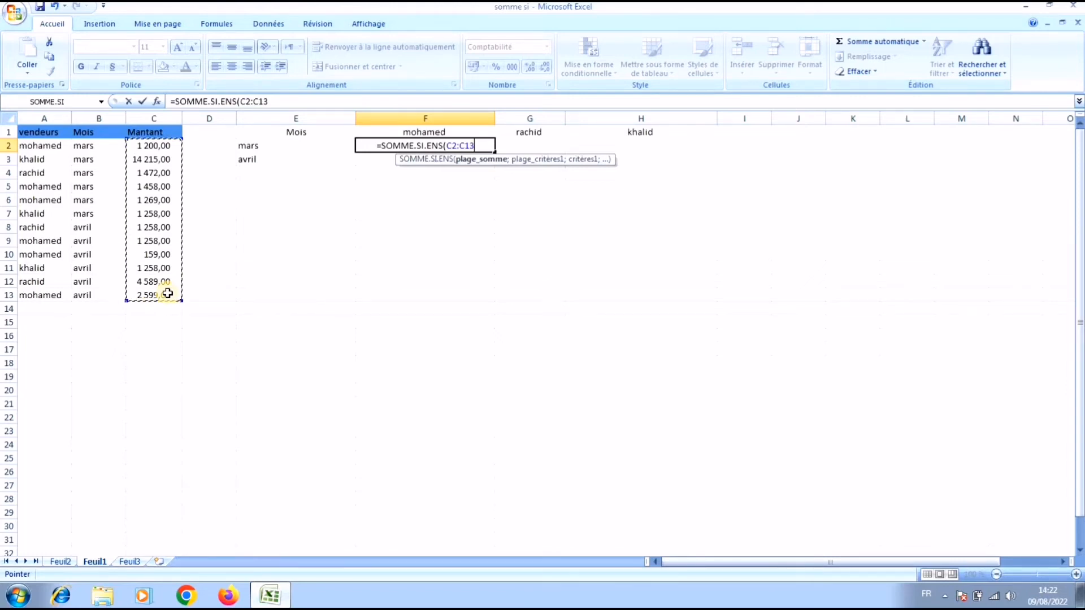
key(F4)
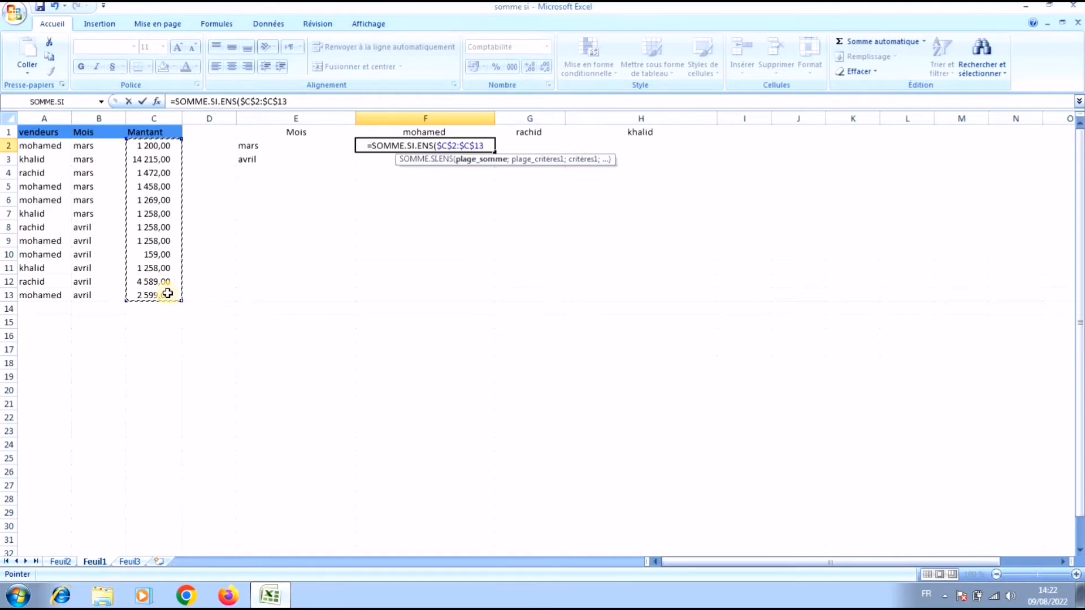
text(;)
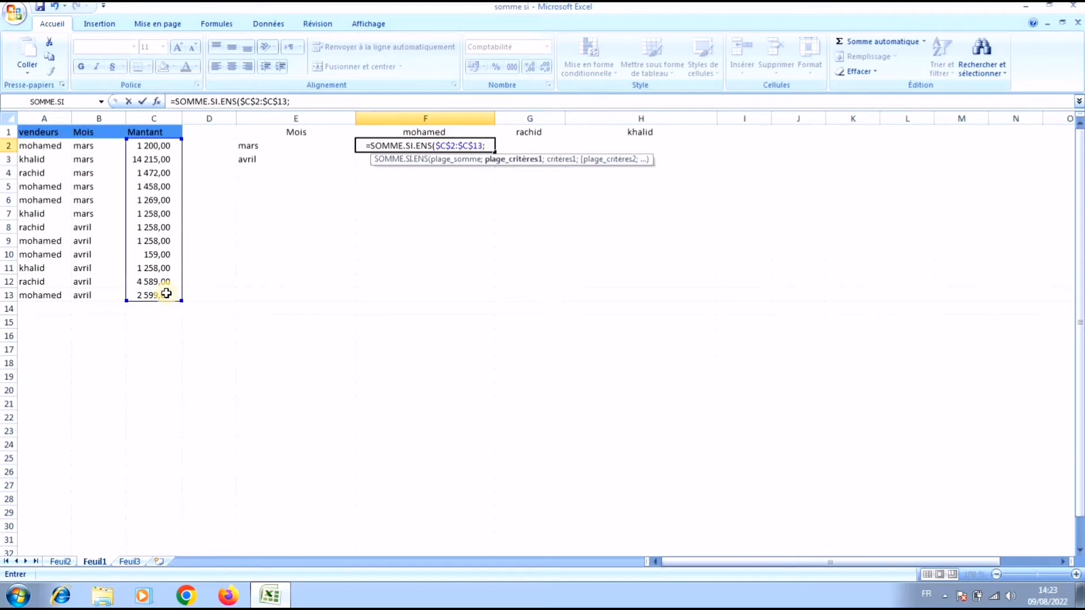
- Add the month condition to F2's formula, using criteria range $B$2:$B$13 and criterion $E2 with only the column locked
click(83, 148)
drag(83, 148, 98, 296)
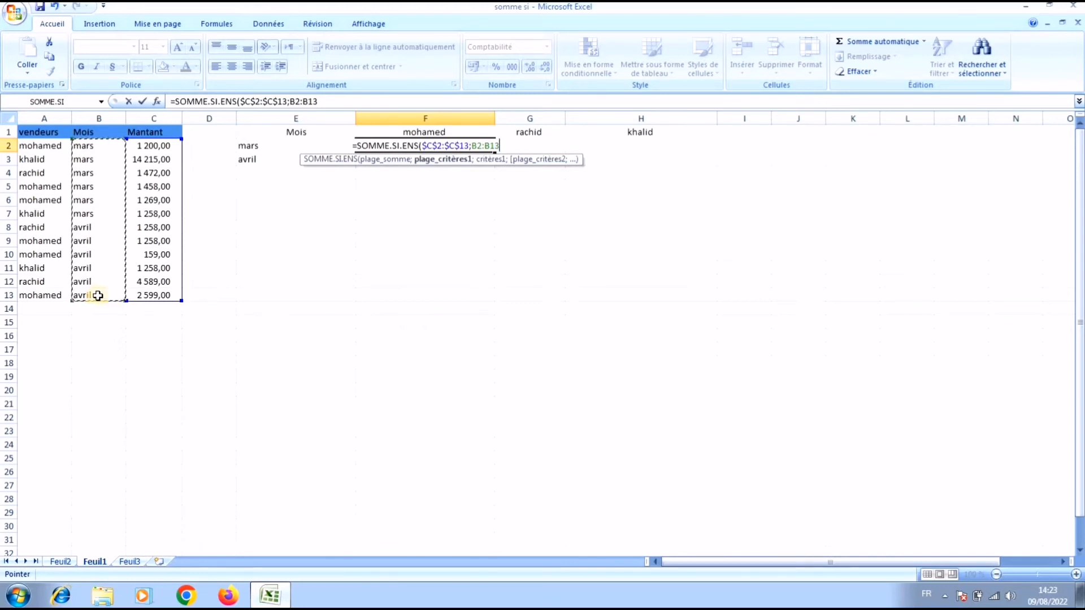
key(F4)
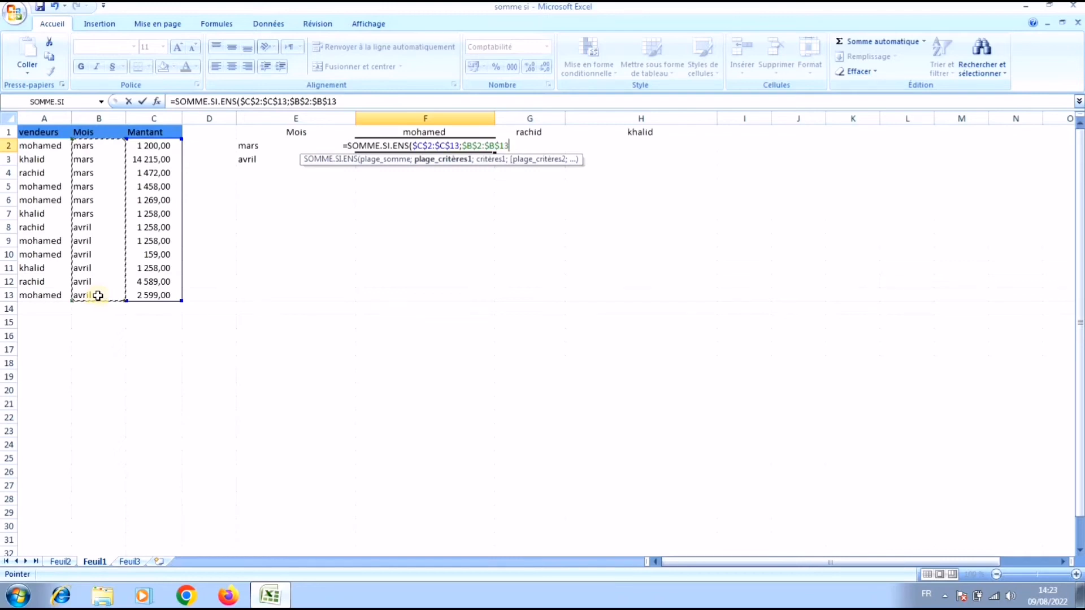
text(;)
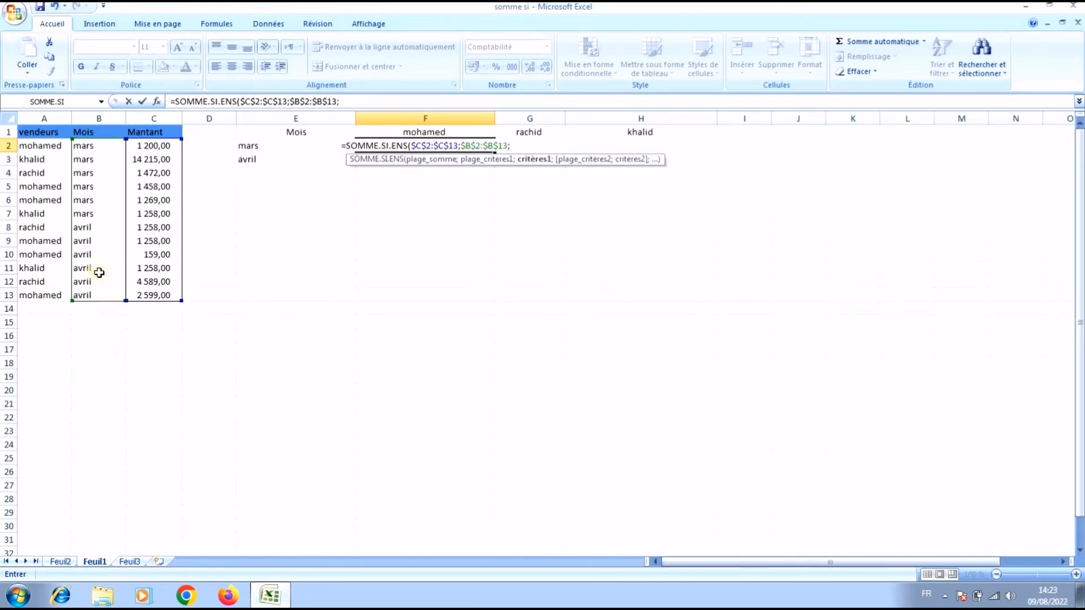
click(277, 149)
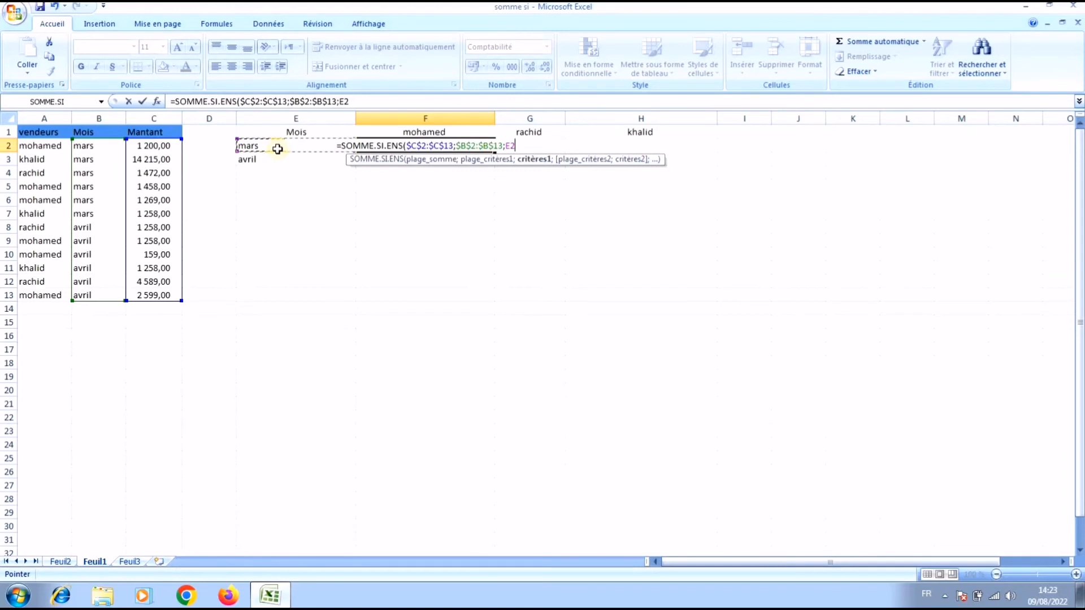
key(F4)
key(F4)
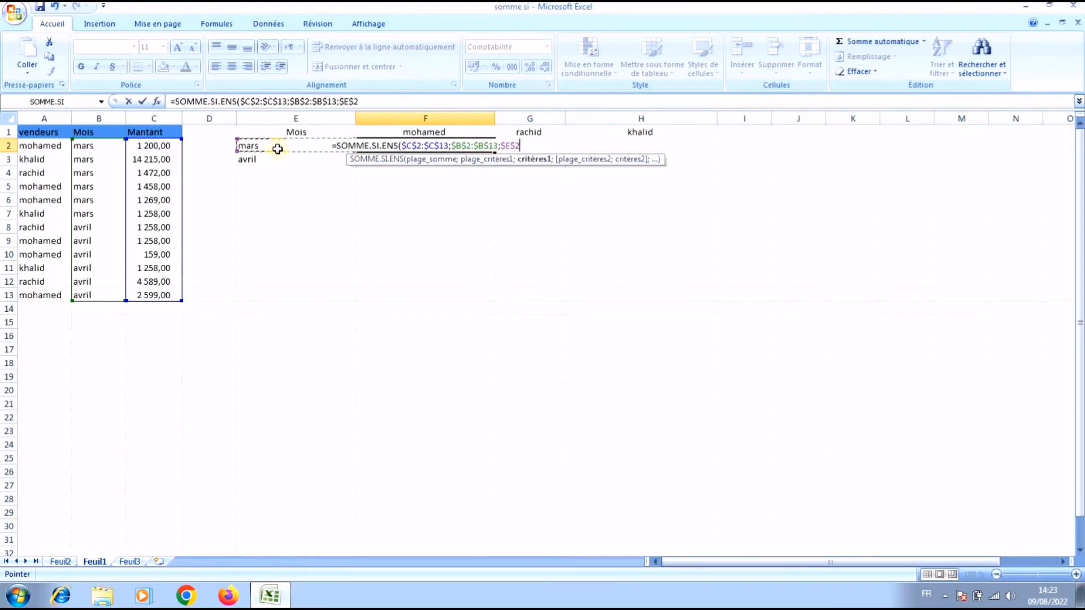
key(F4)
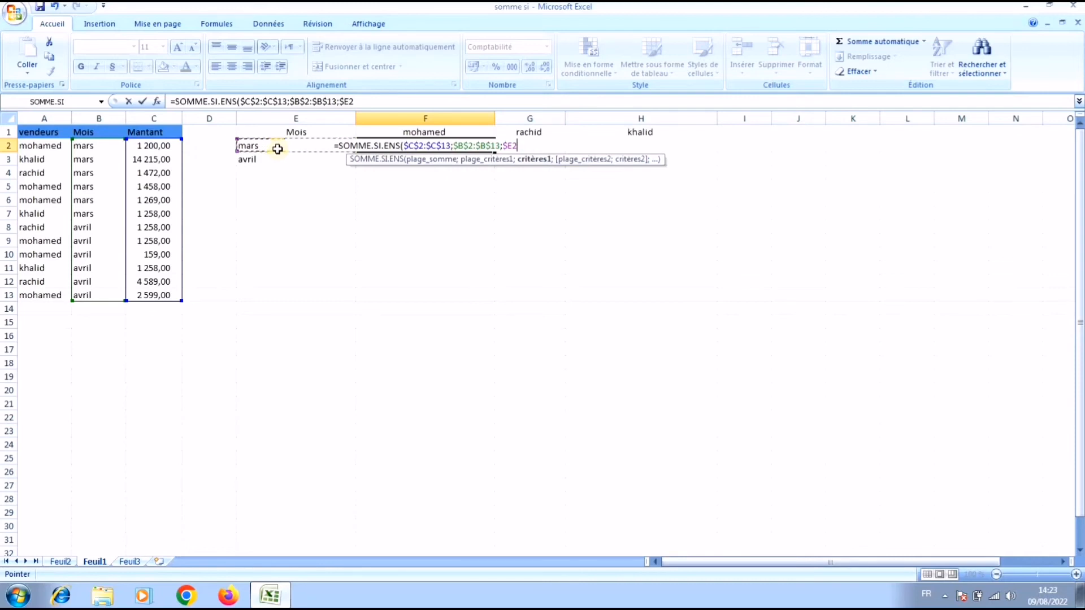
text(;)
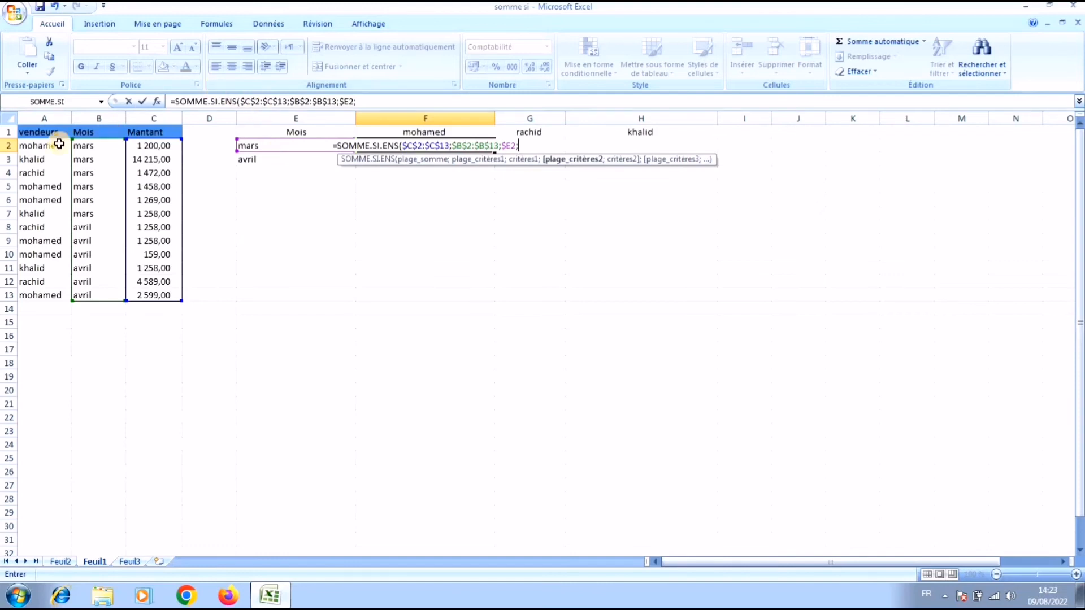
- Complete F2's formula with the seller condition, using criteria range $A$2:$A$13 and criterion F$1 with only the row locked
drag(56, 145, 55, 296)
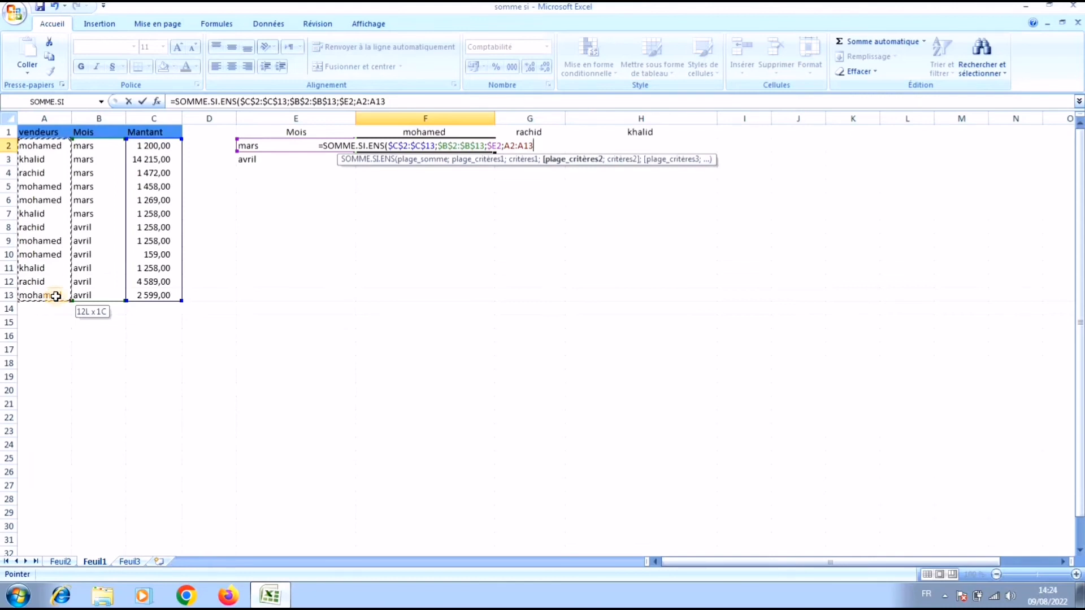
key(F4)
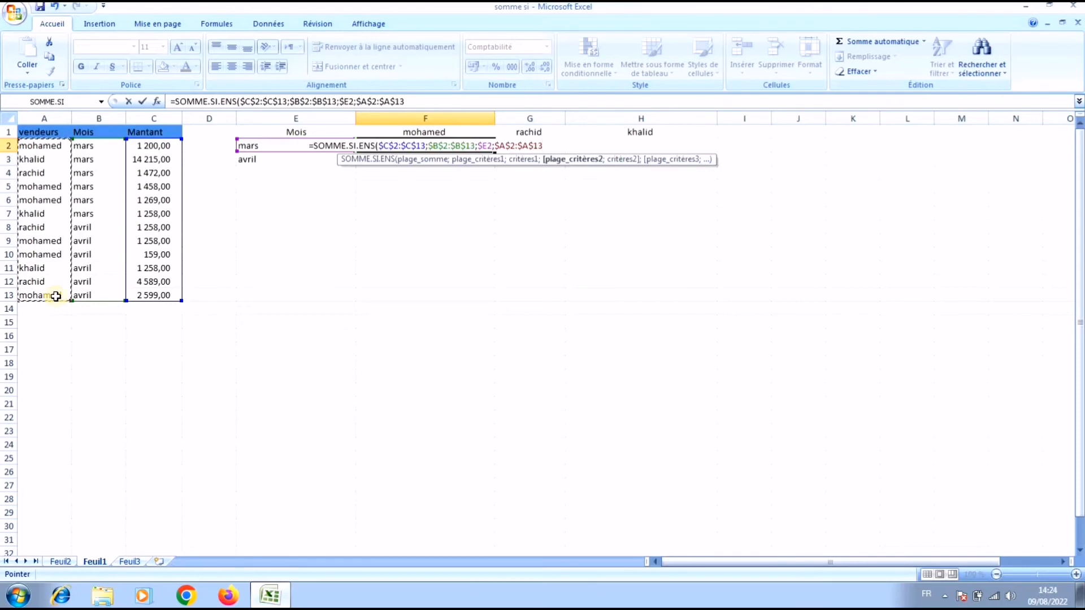
text(;)
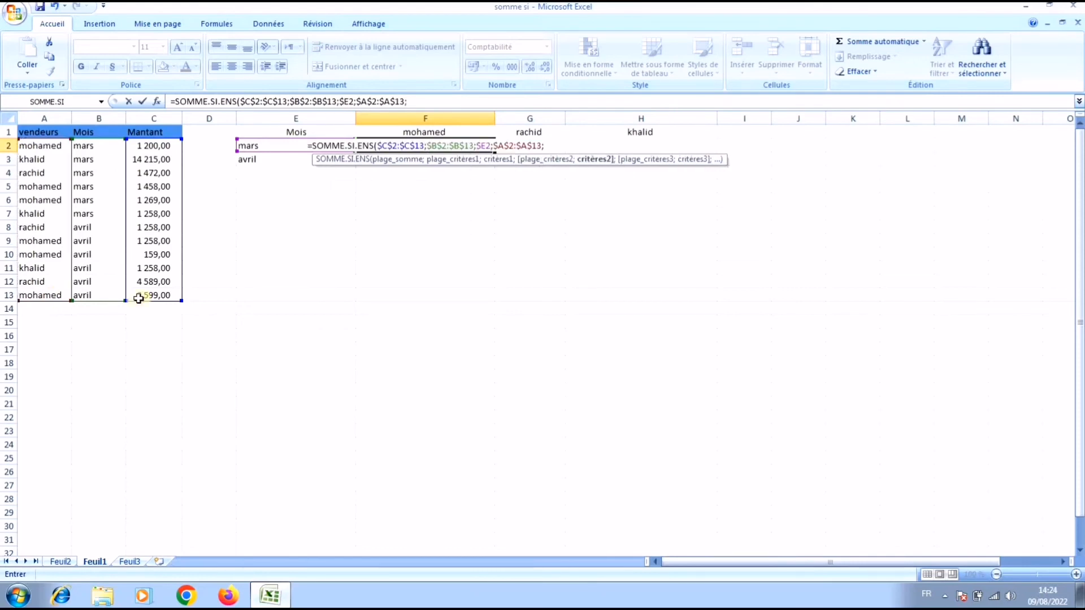
click(396, 131)
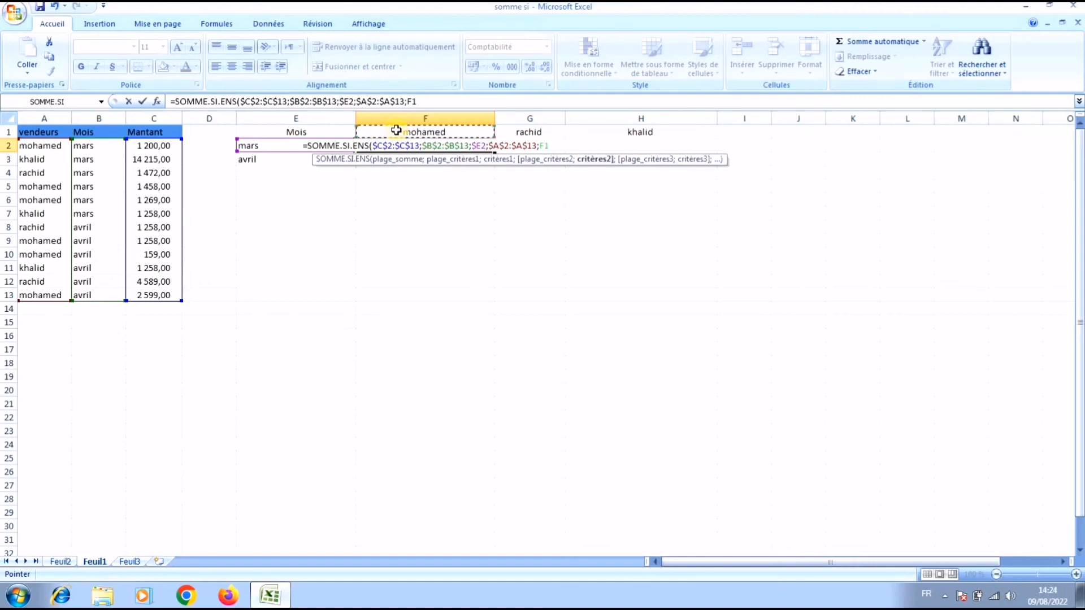
key(F4)
key(F4)
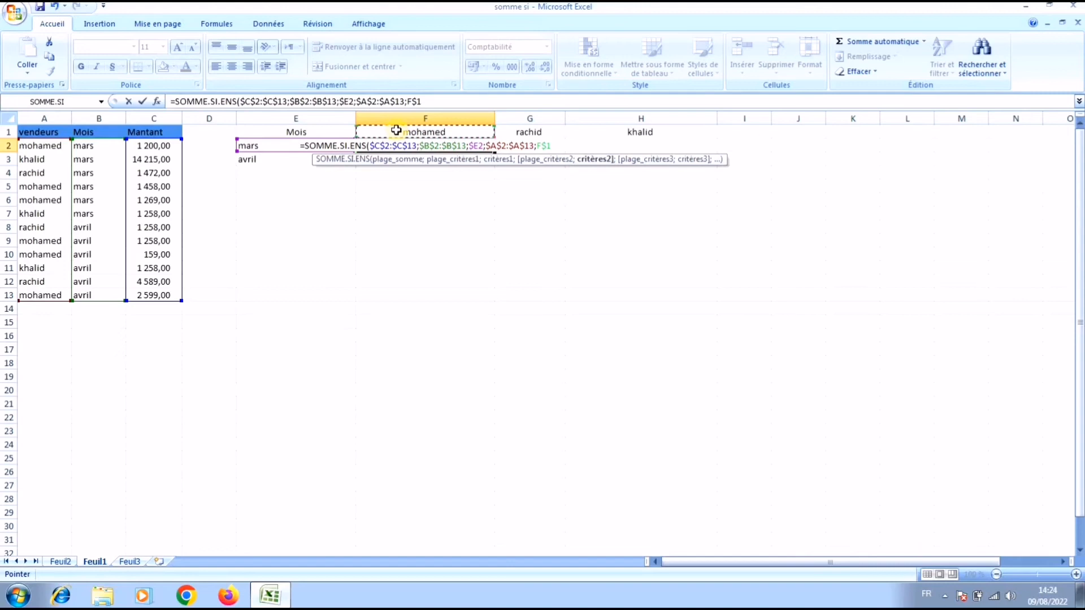
text())
key(Return)
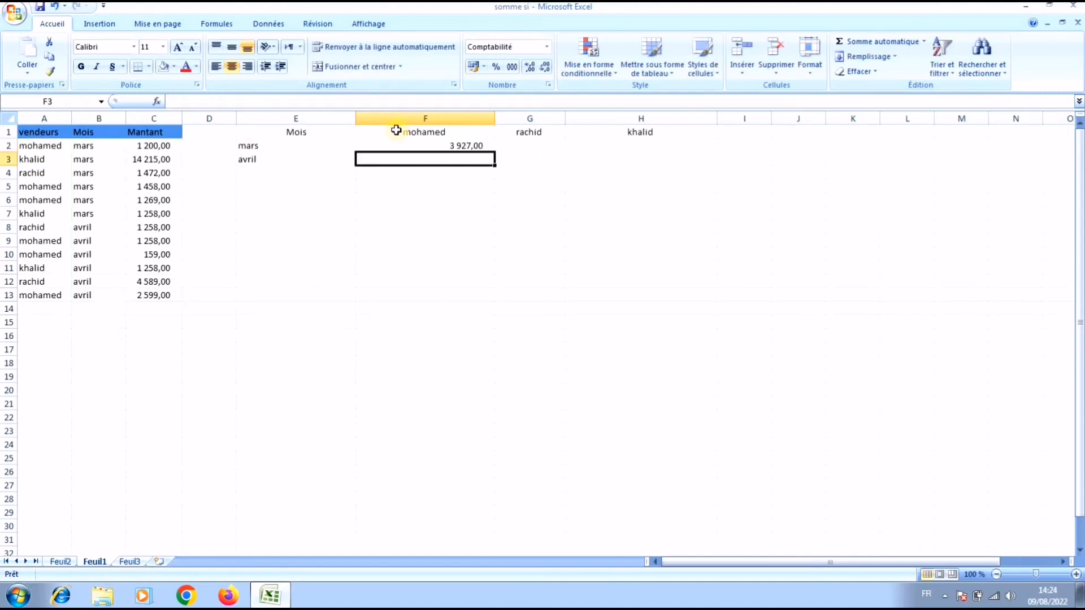
- Fill F2's formula across to column H and down to row 3, covering F2:H3
click(402, 147)
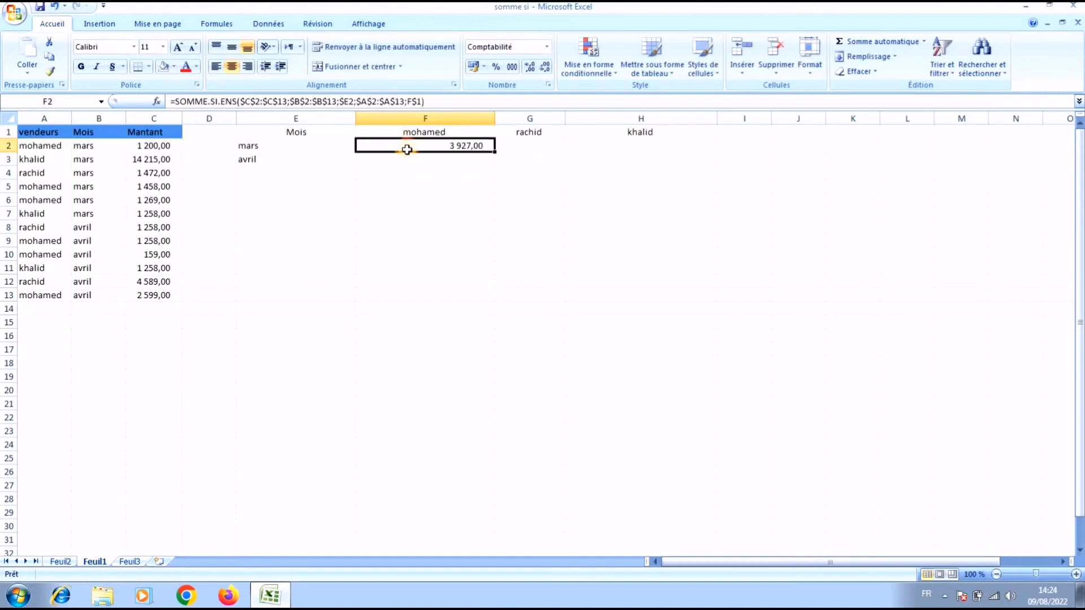
drag(496, 152, 645, 163)
click(486, 148)
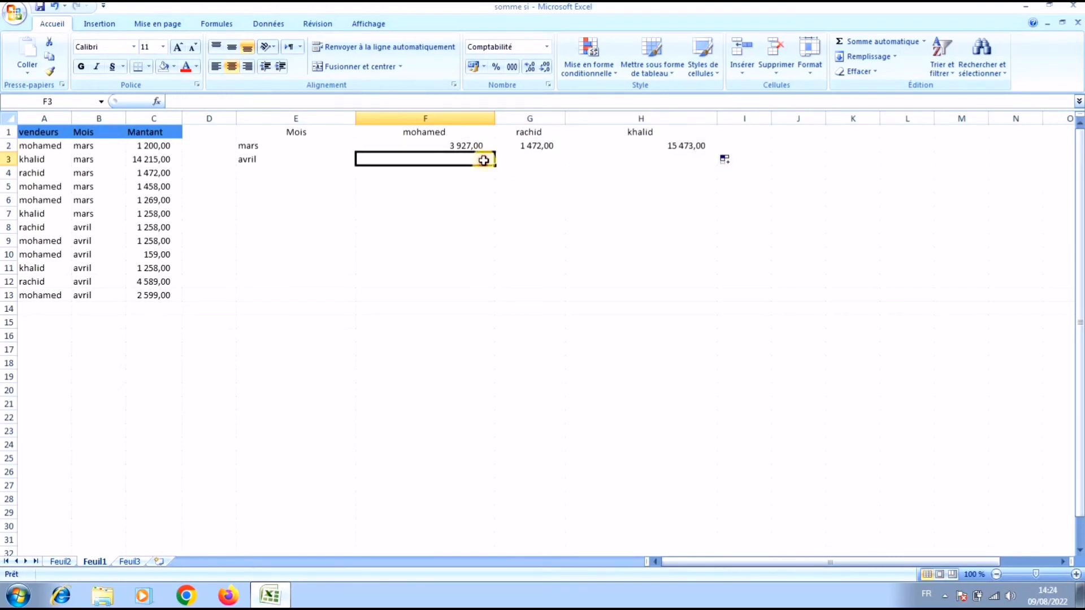
drag(494, 154, 675, 177)
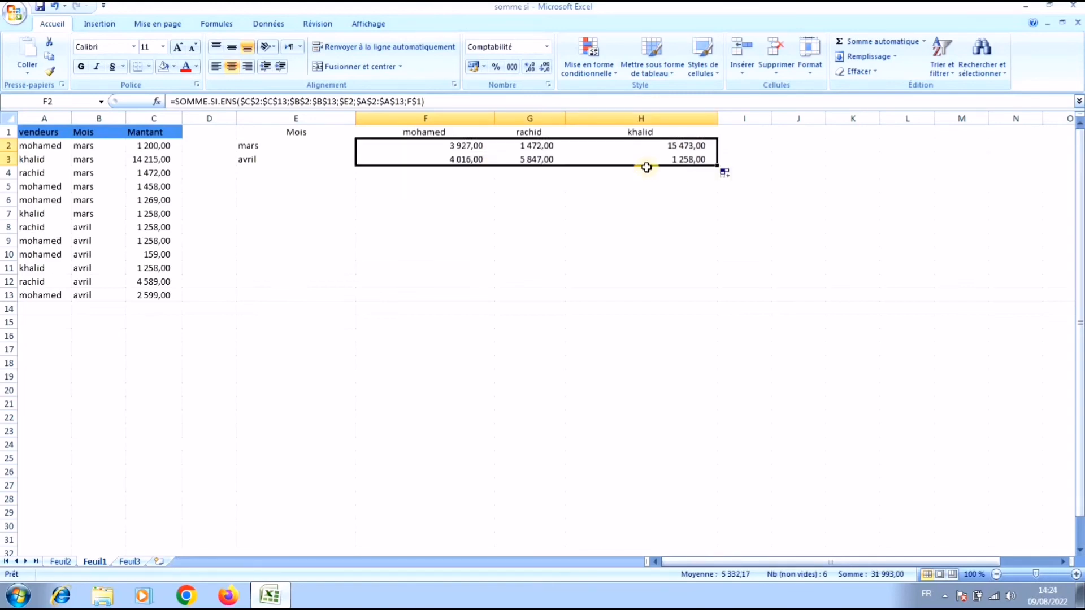
- Examine the copied formulas in F2:H3, comparing how the month and seller references adapt in each cell
click(550, 145)
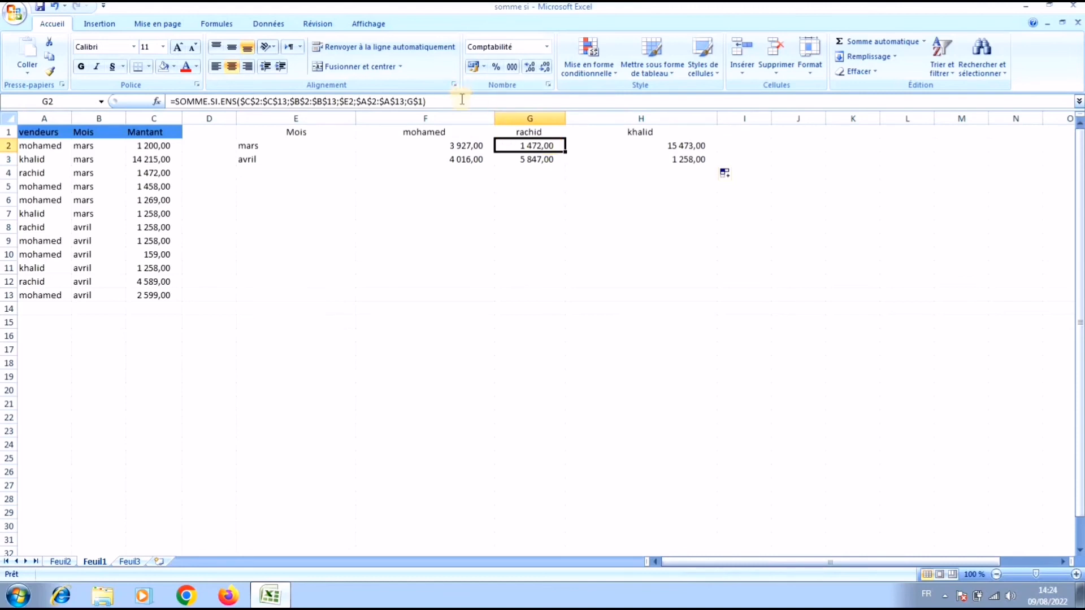
click(457, 118)
click(520, 145)
click(497, 103)
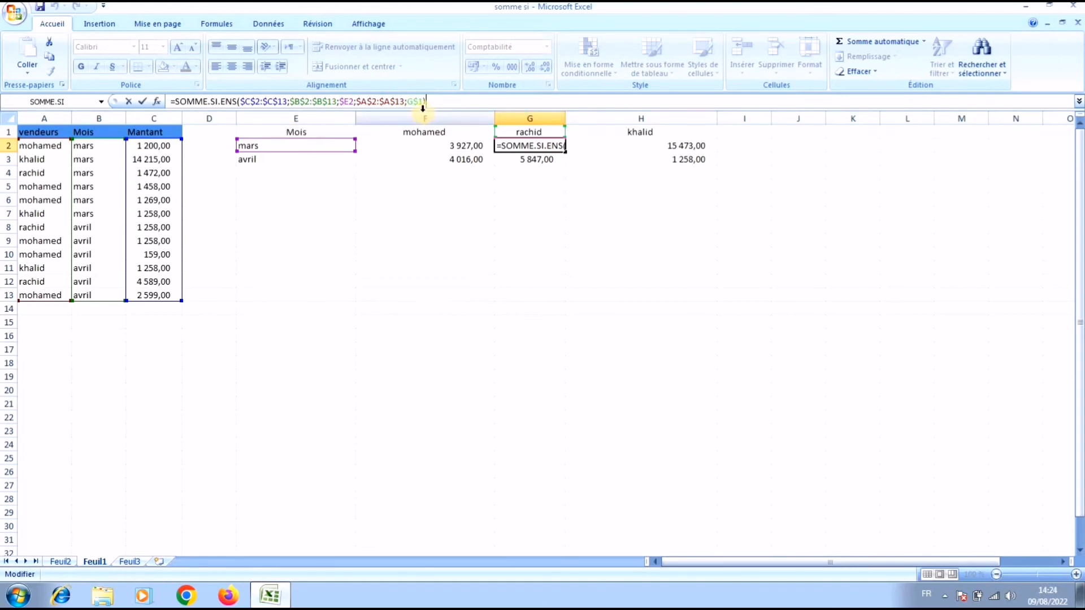
click(621, 151)
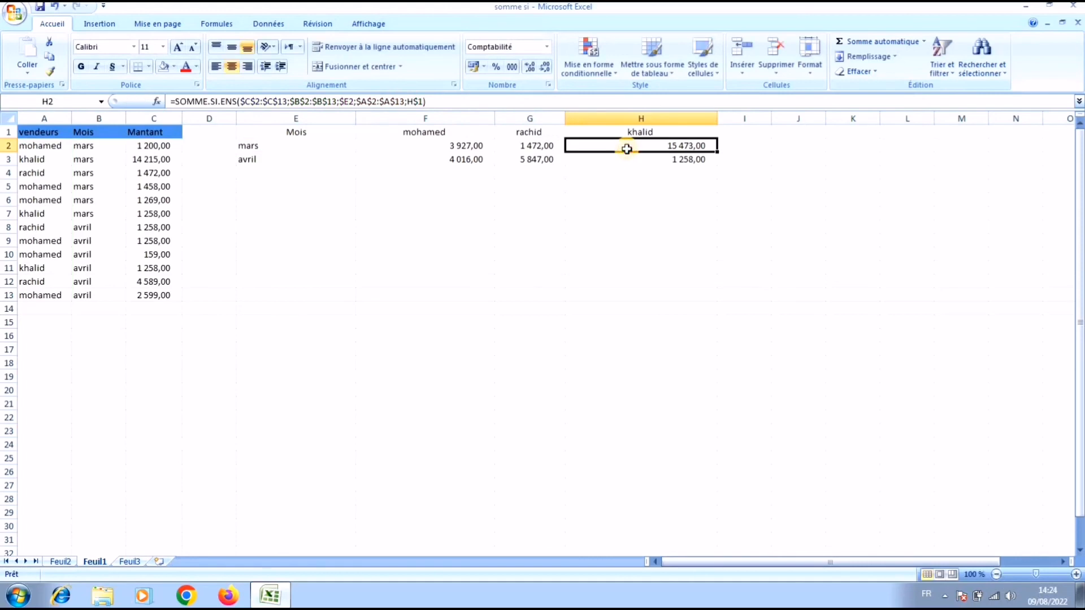
click(469, 103)
click(593, 163)
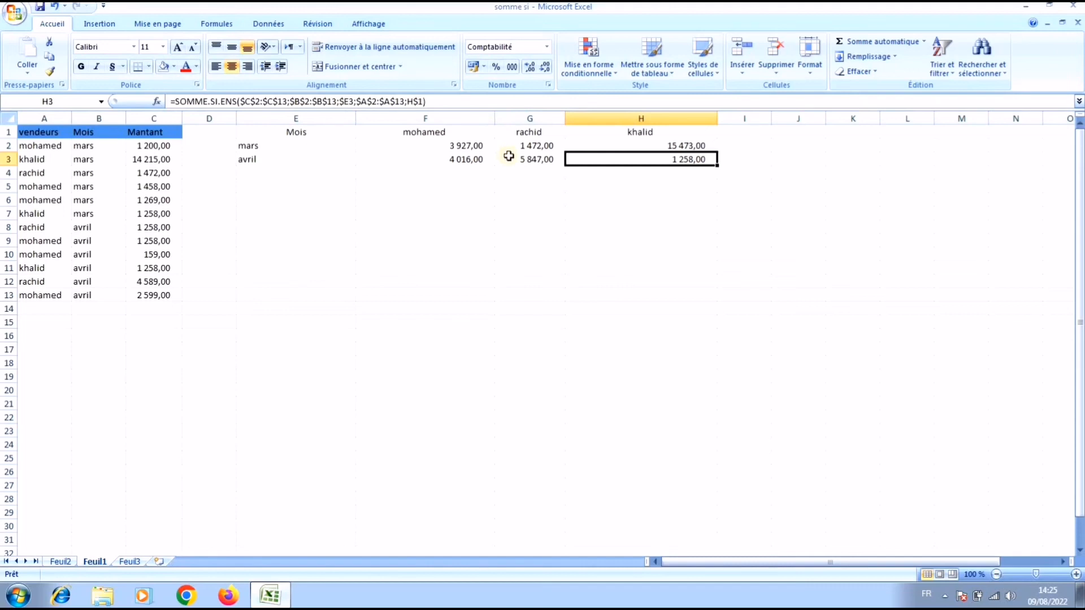
click(509, 156)
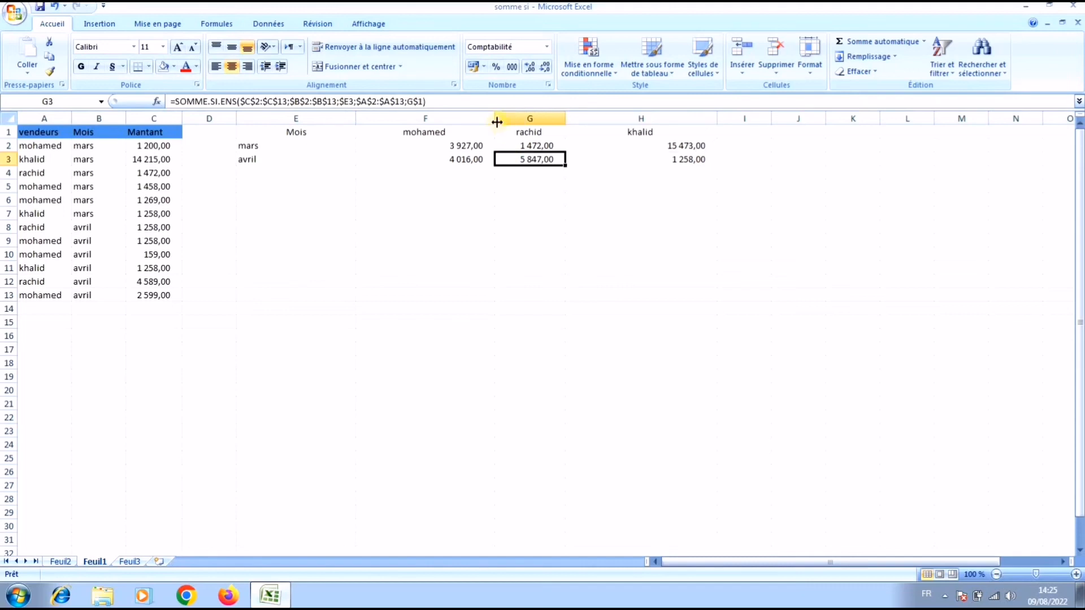
click(463, 160)
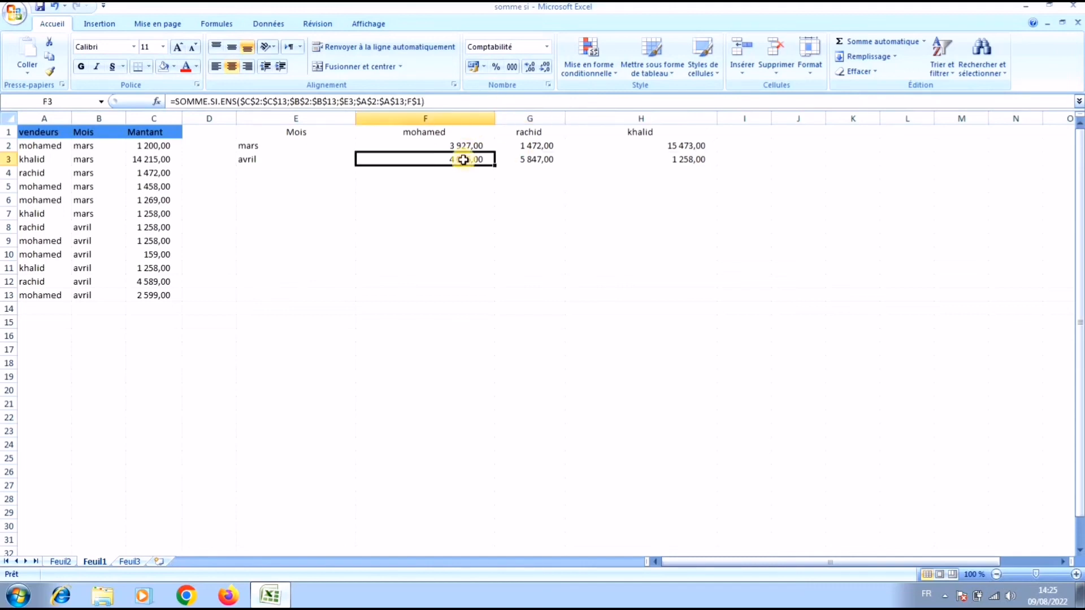
click(530, 147)
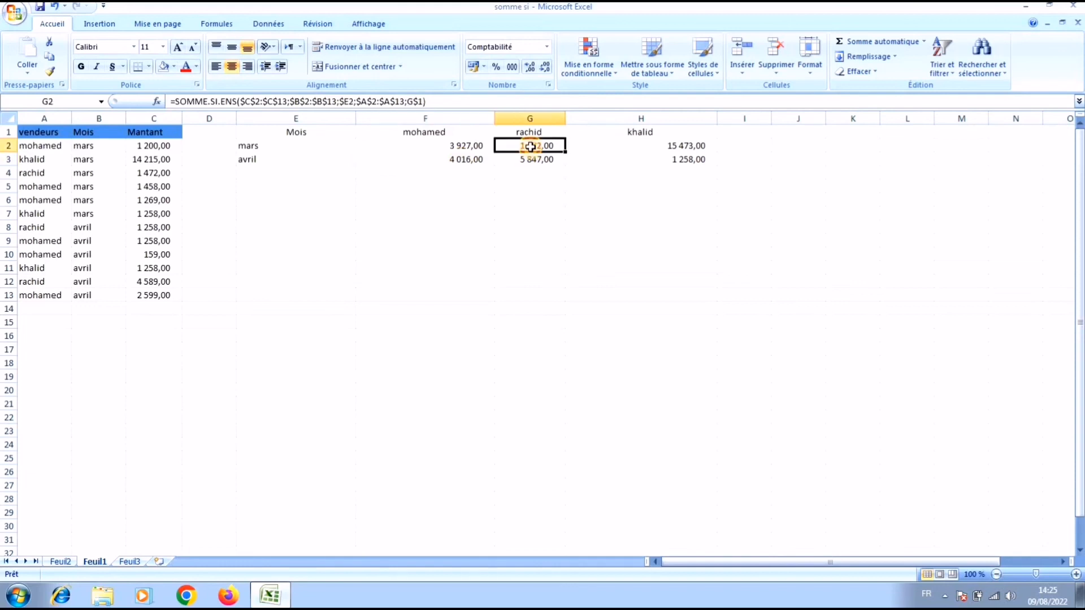
click(530, 160)
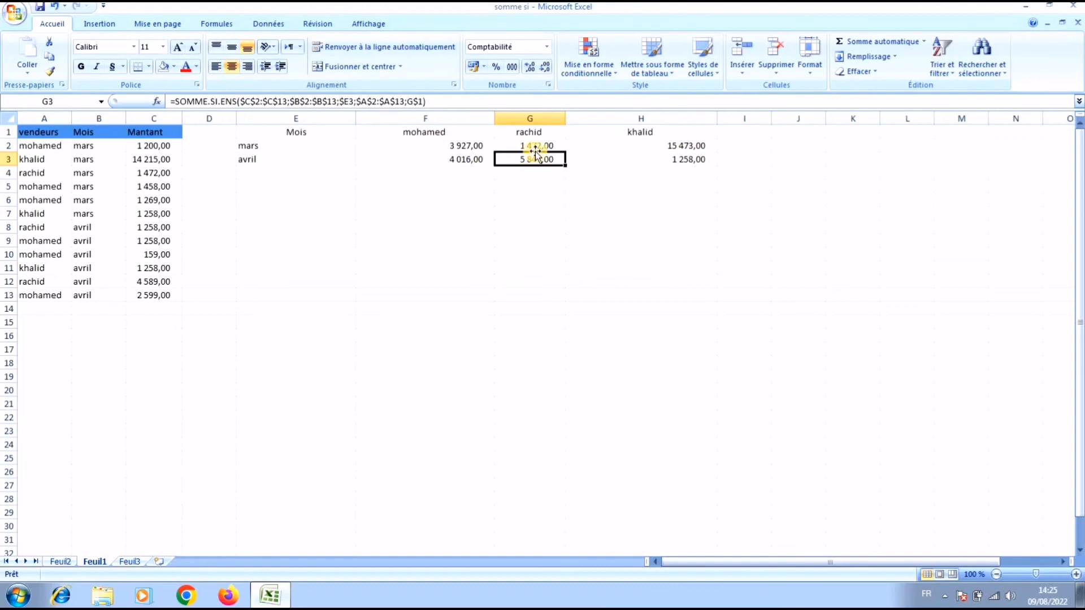
- Examine the range and criteria references in F3's SOMME.SI.ENS formula, showing the cells it refers to
click(588, 160)
click(540, 143)
click(538, 159)
click(485, 159)
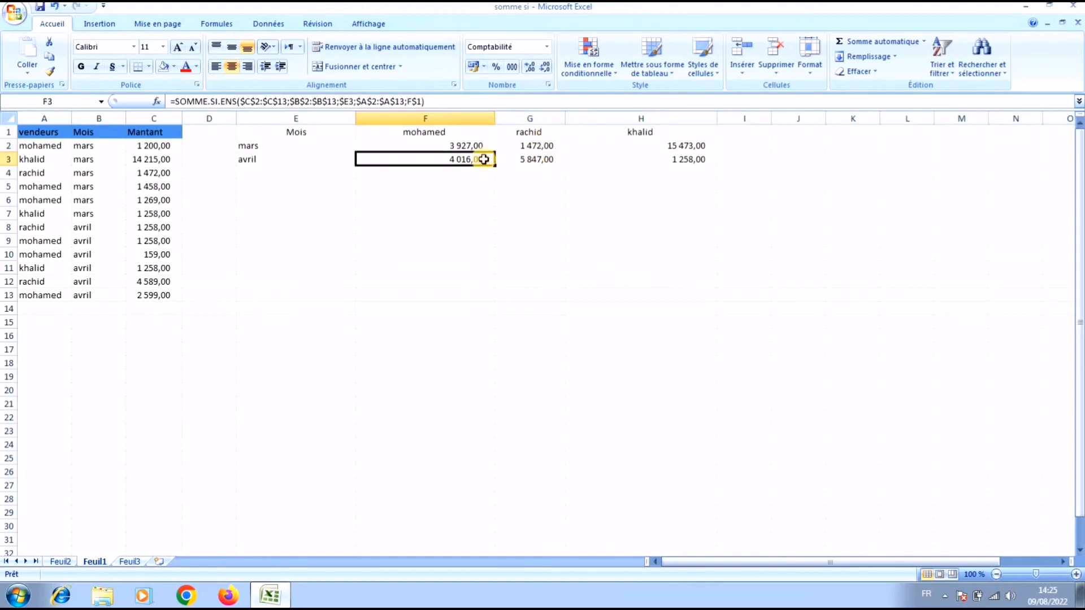
click(447, 103)
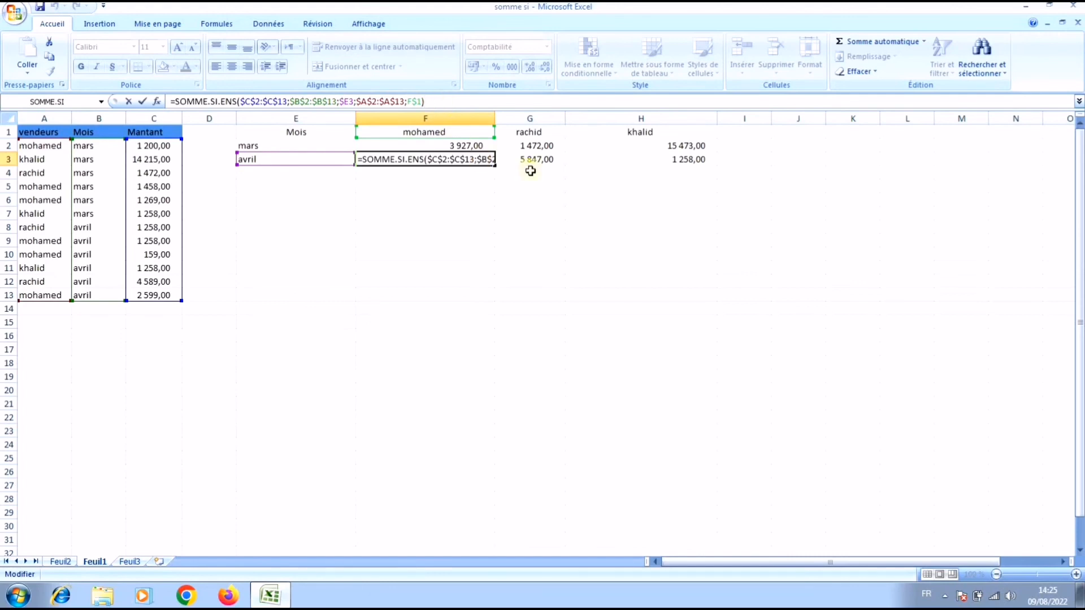
click(535, 154)
- Compare the month criterion reference in the formulas of G2 and G3, examining G2's full set of referenced ranges
click(534, 146)
click(530, 159)
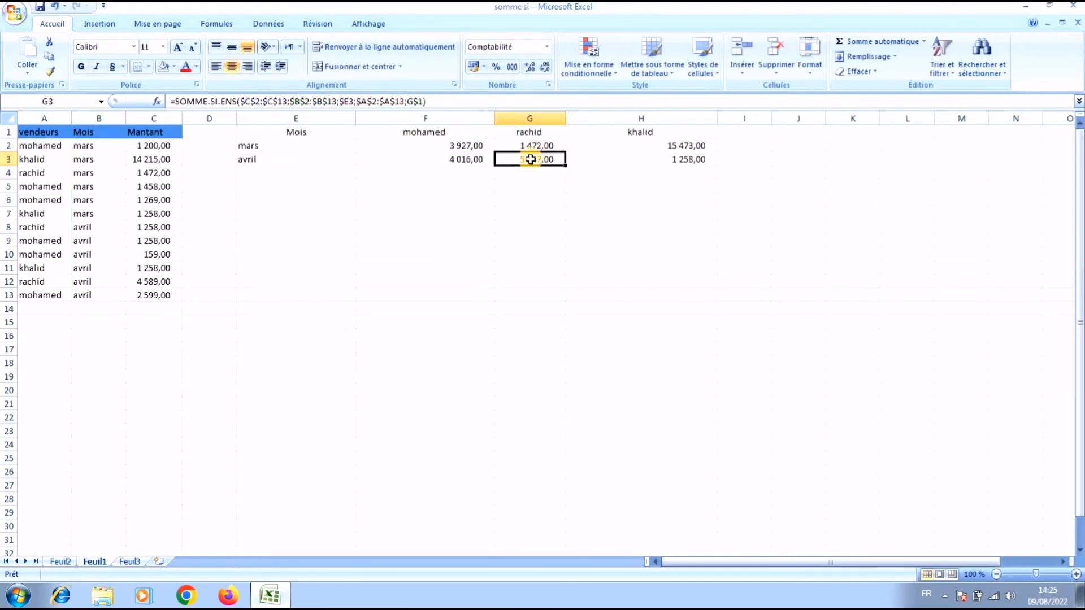
click(528, 149)
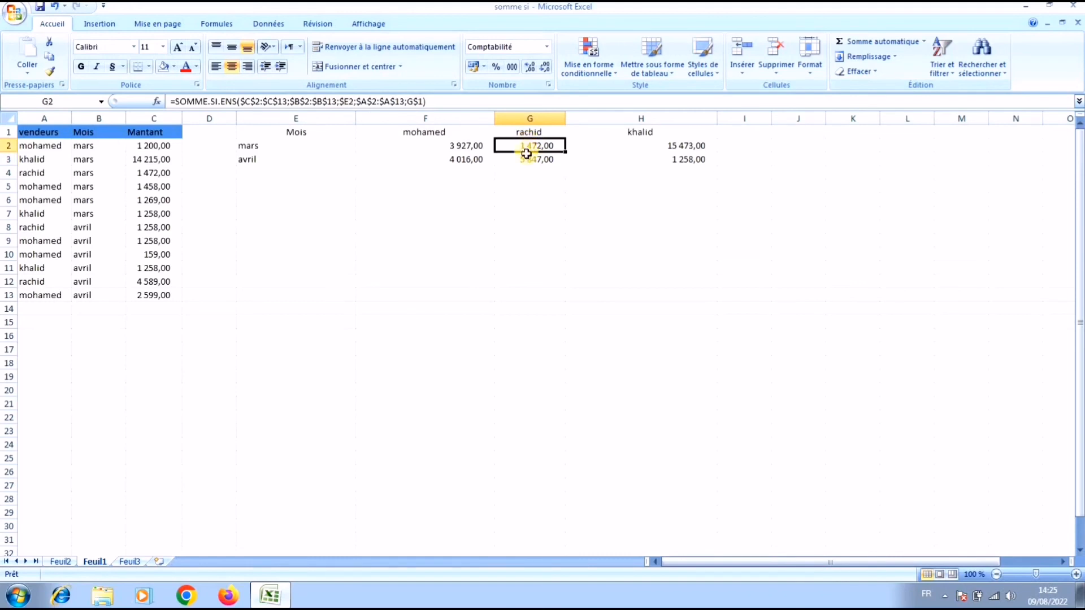
click(529, 160)
click(528, 147)
double_click(527, 147)
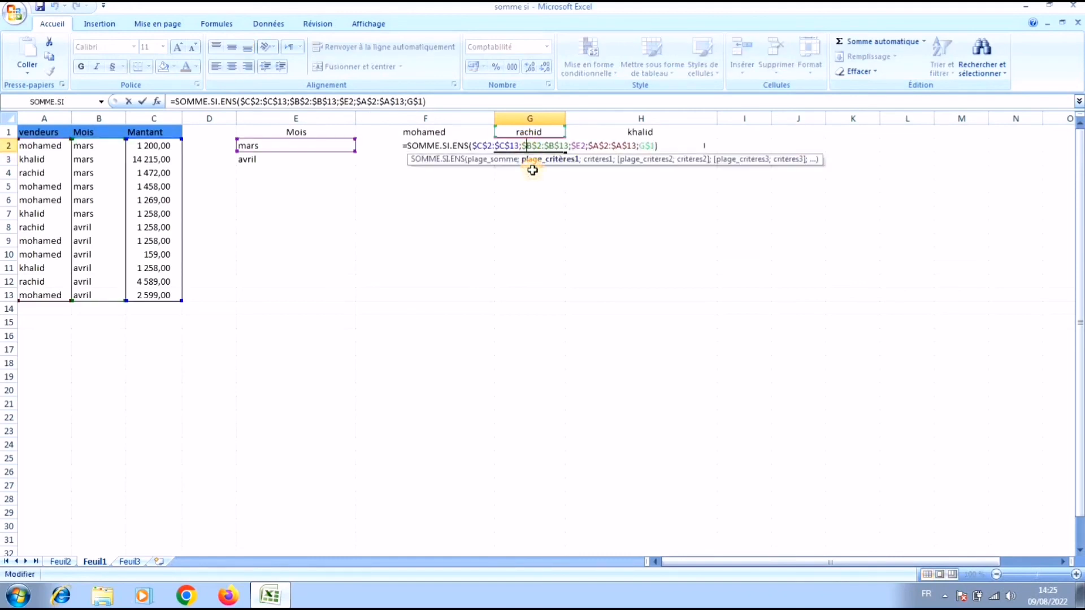
key(Return)
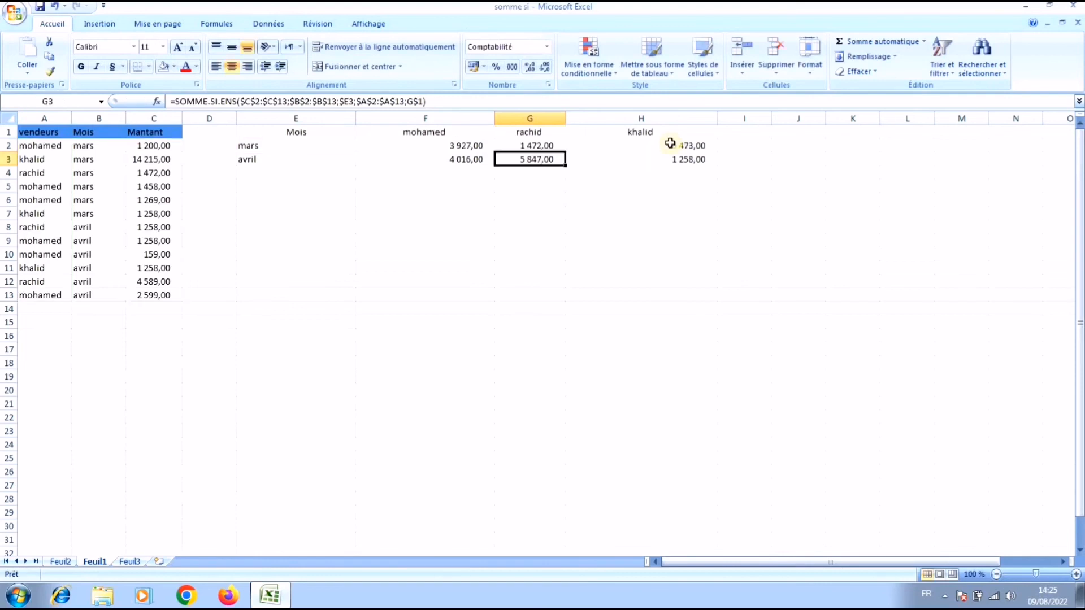